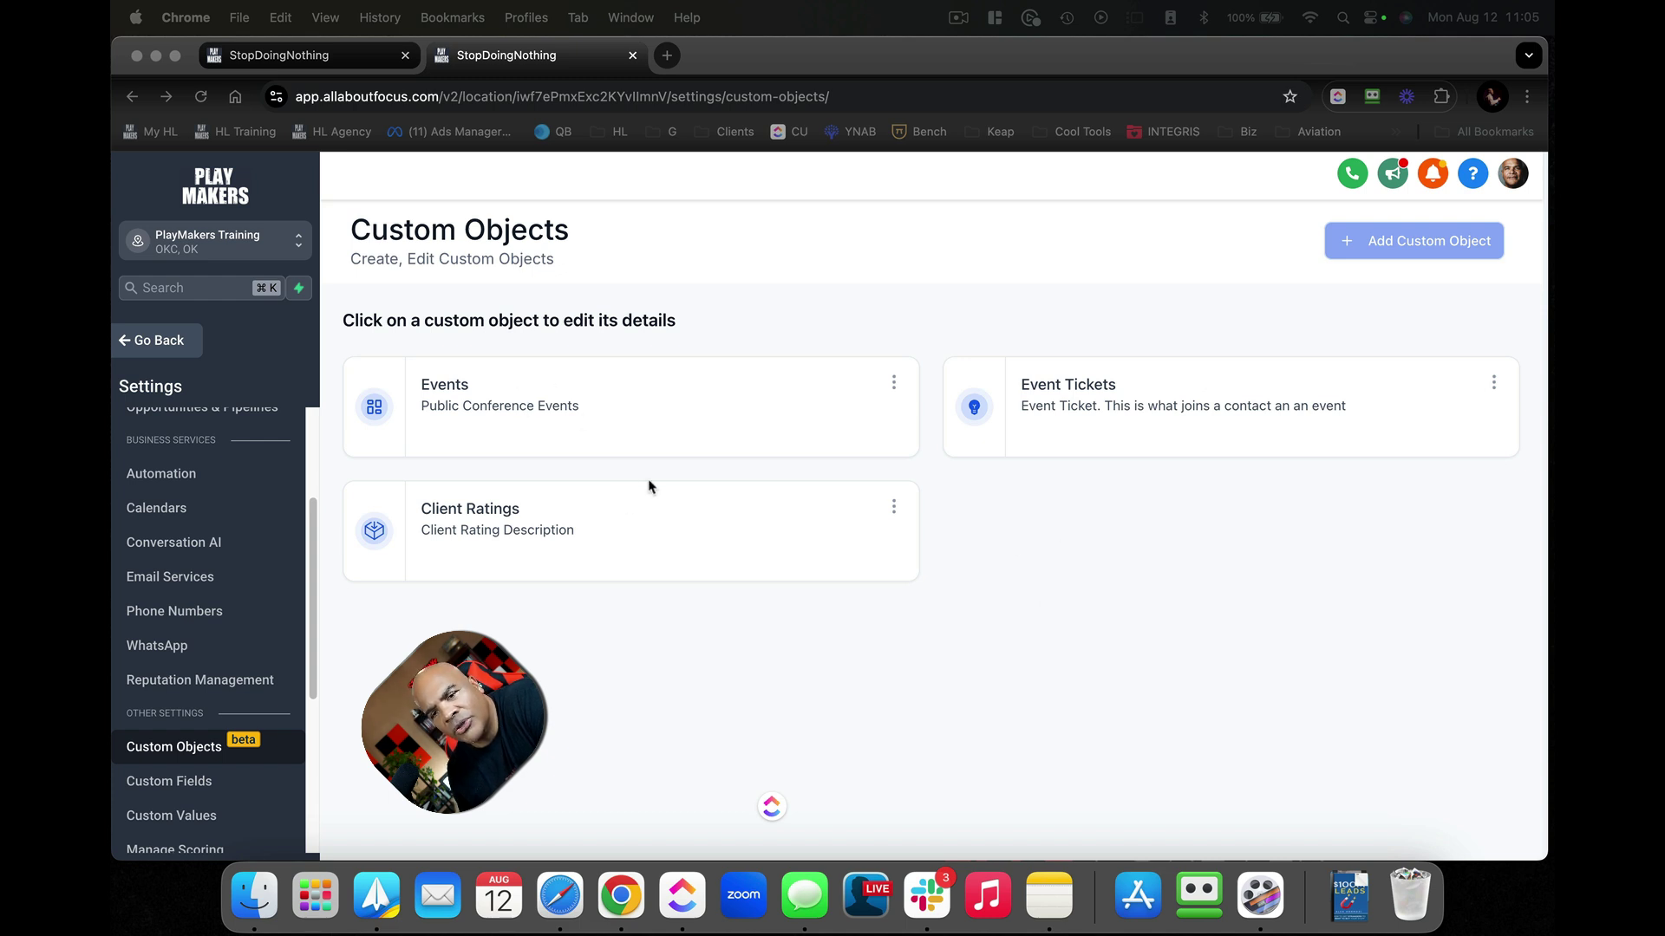
# Open the Client Ratings custom object and view its Review association with Contacts (many-to-many)
pyautogui.click(570, 519)
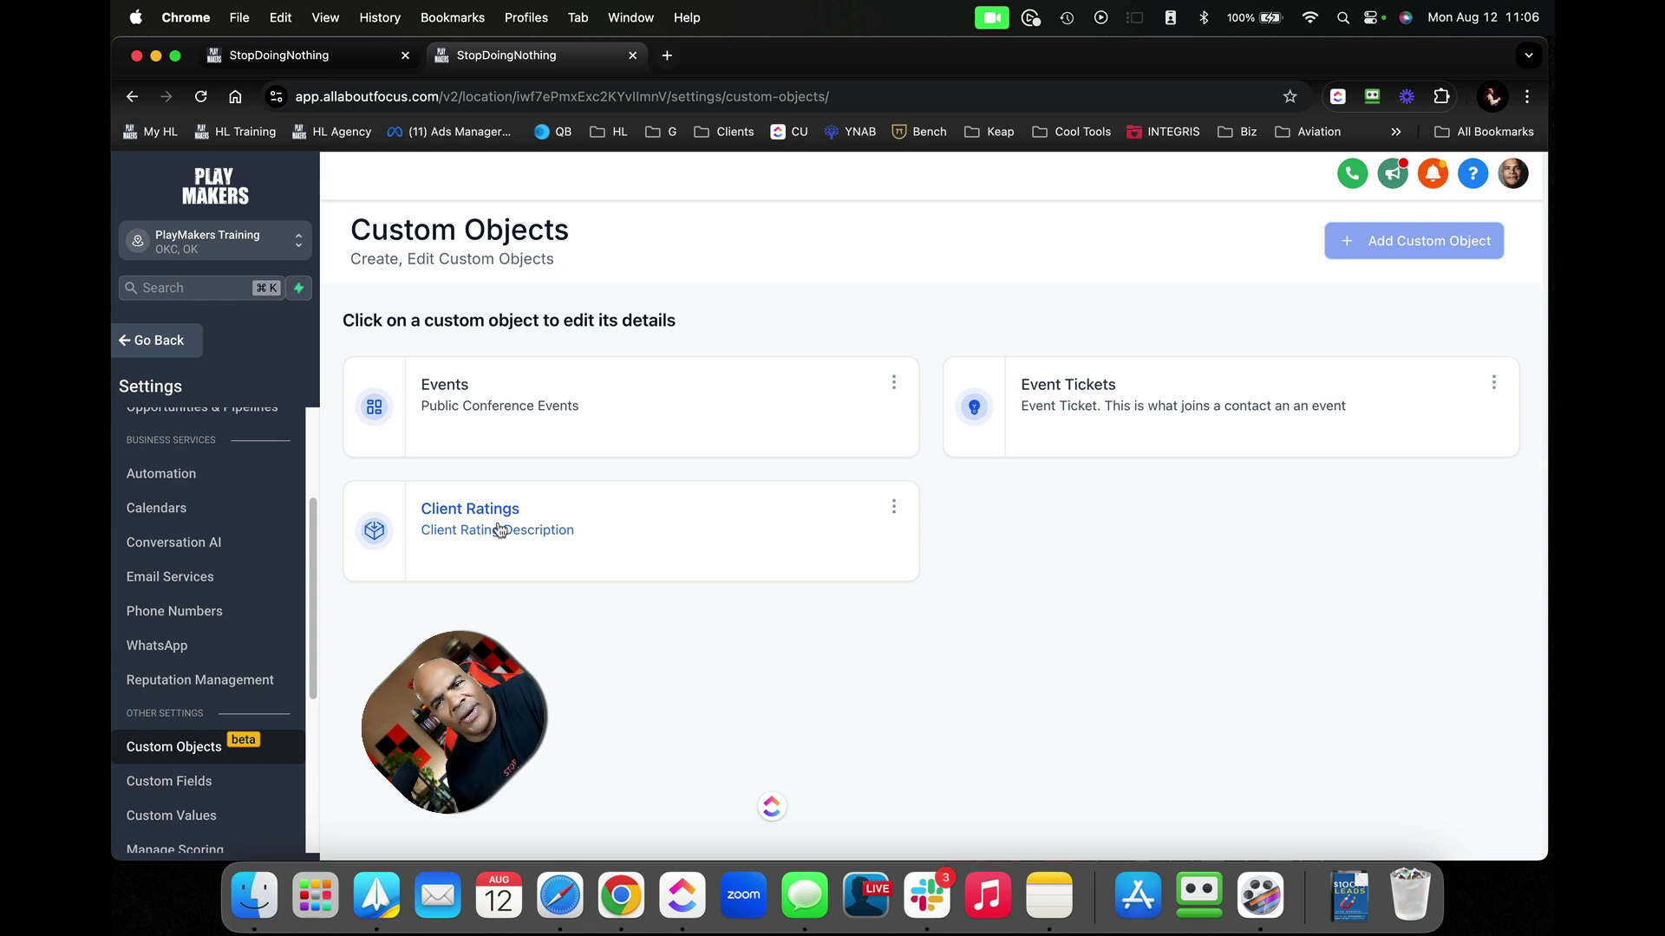
pyautogui.click(515, 529)
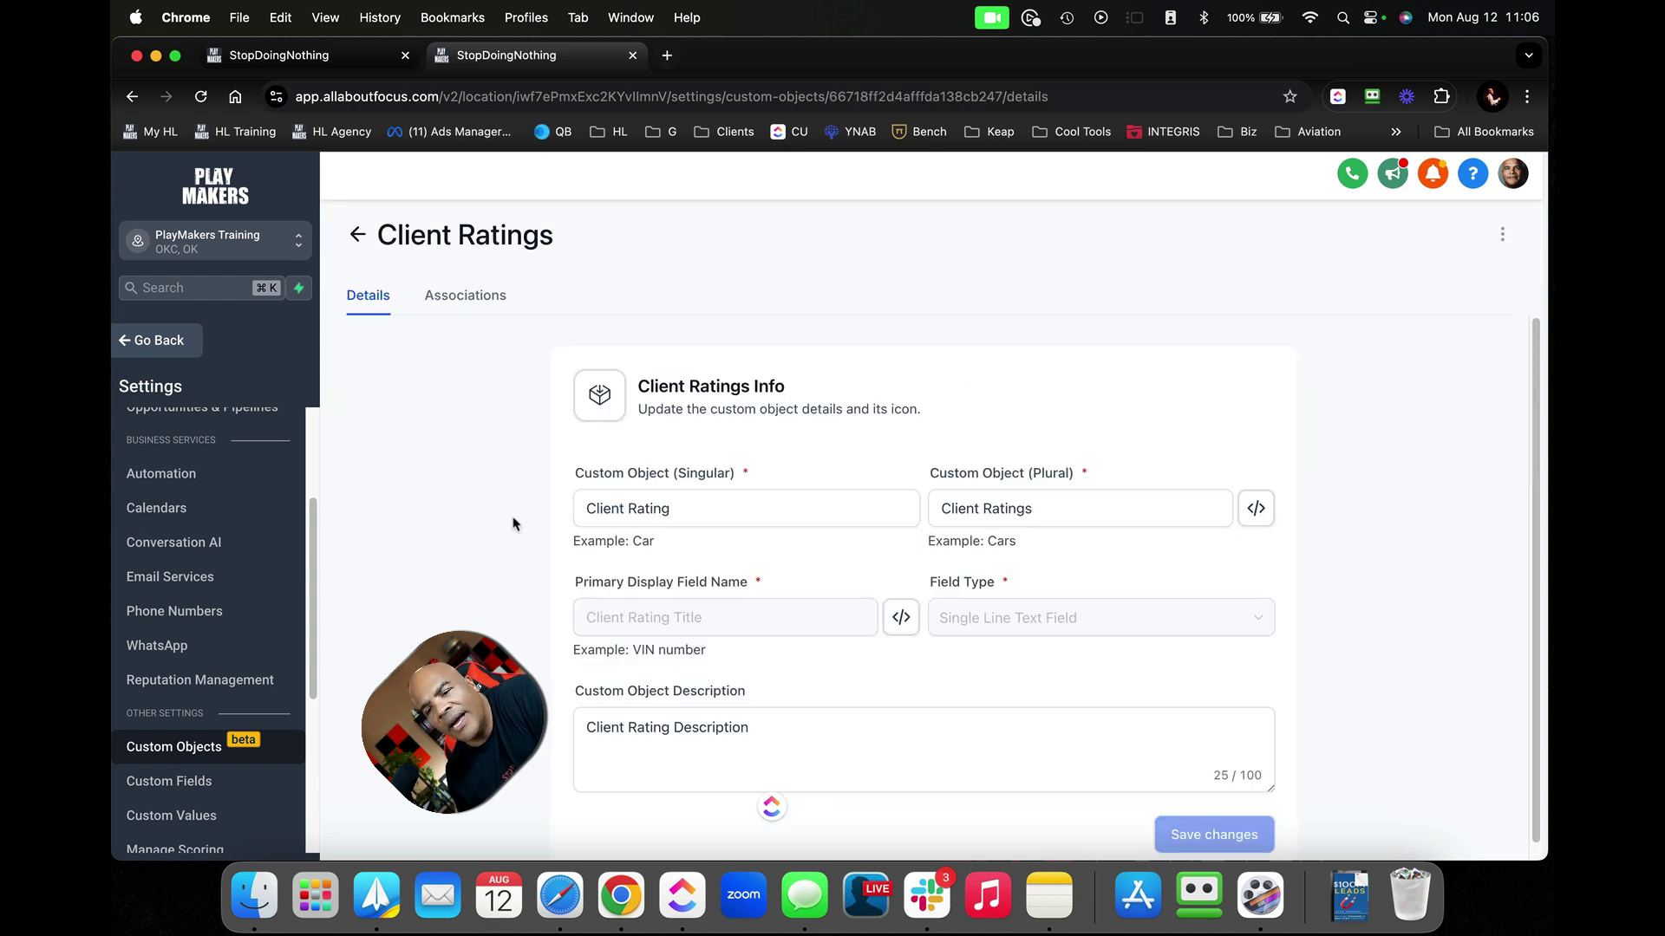
pyautogui.click(491, 304)
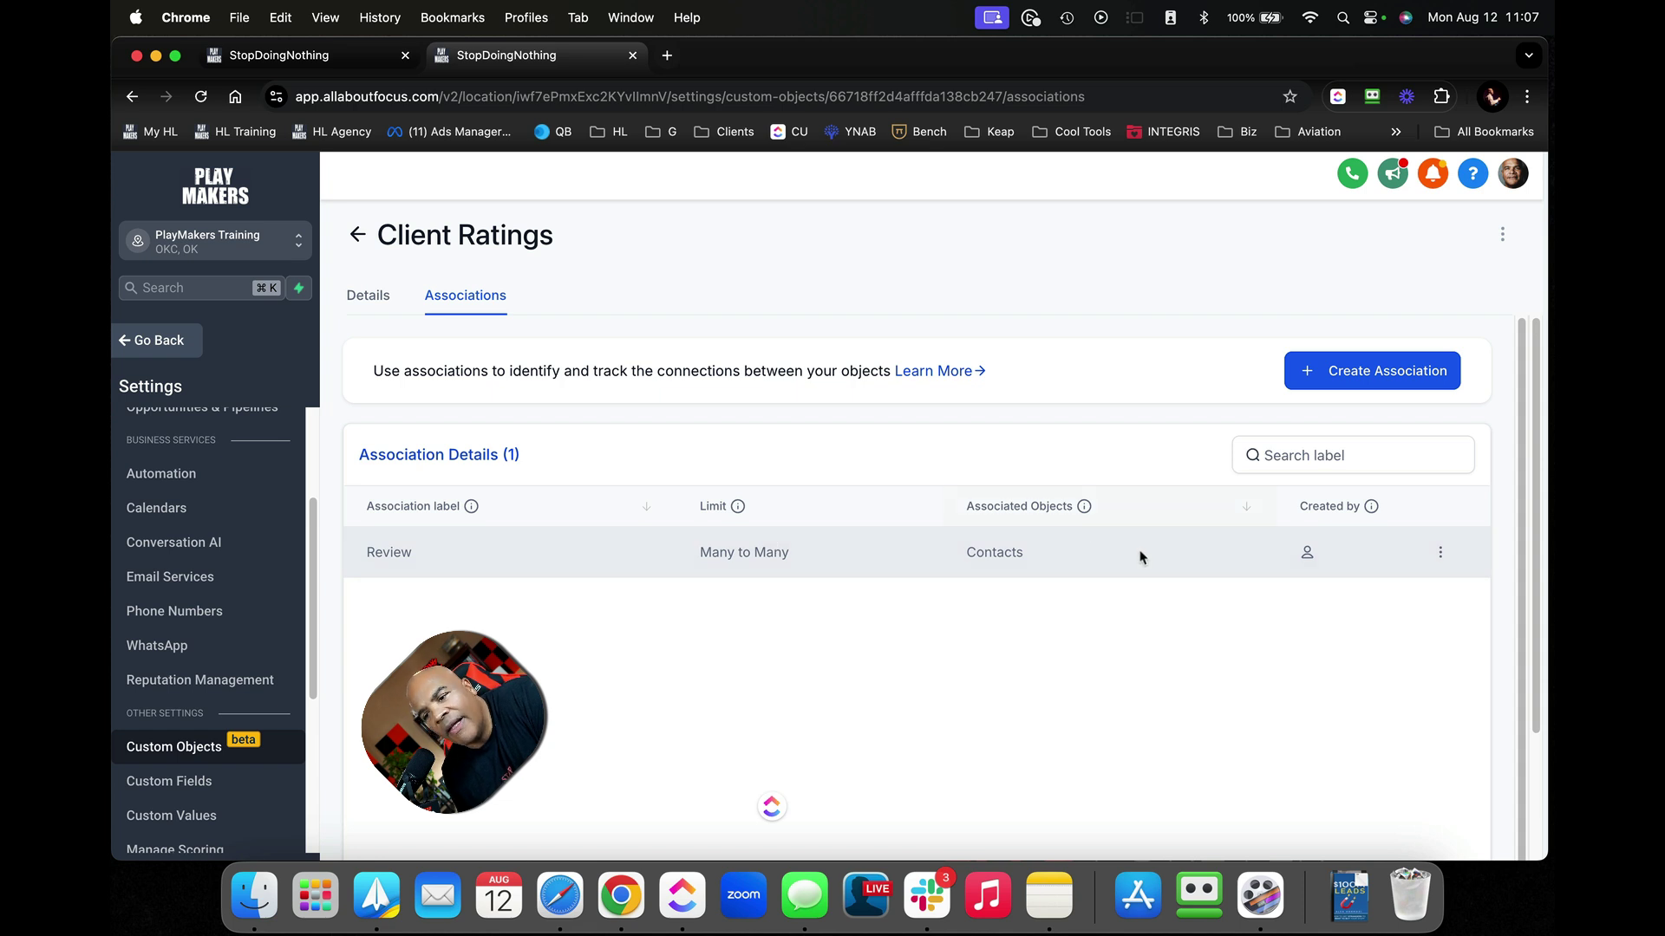
pyautogui.click(1440, 552)
pyautogui.click(1439, 486)
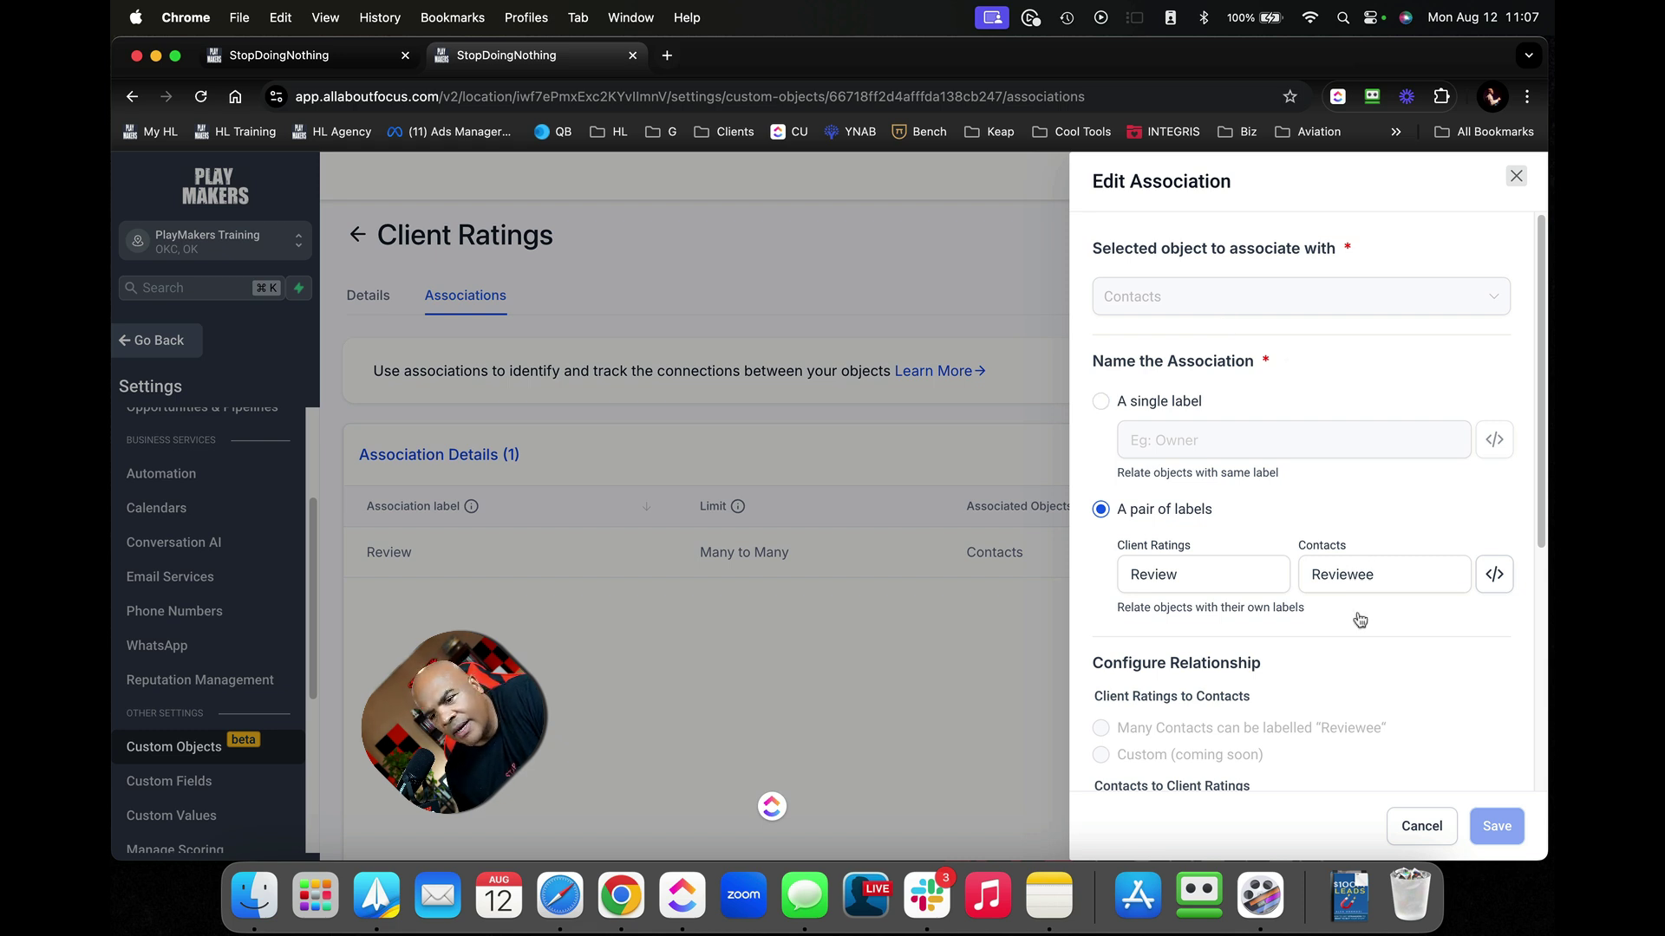
pyautogui.scroll(-5, 1353, 654)
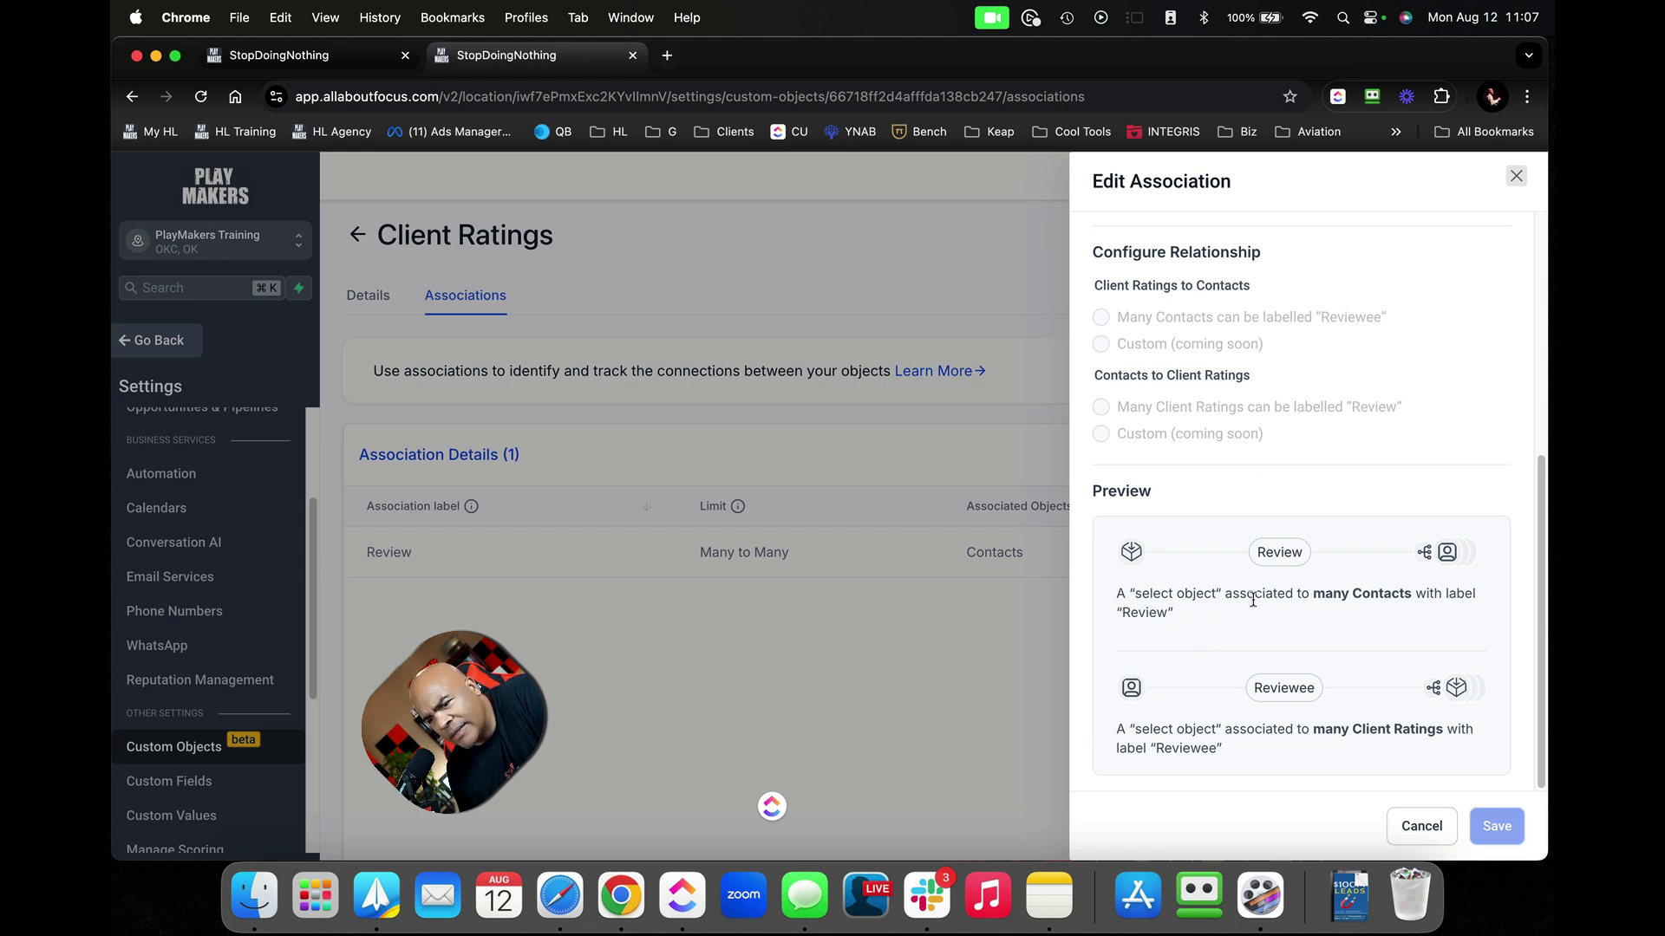
pyautogui.scroll(5, 1255, 613)
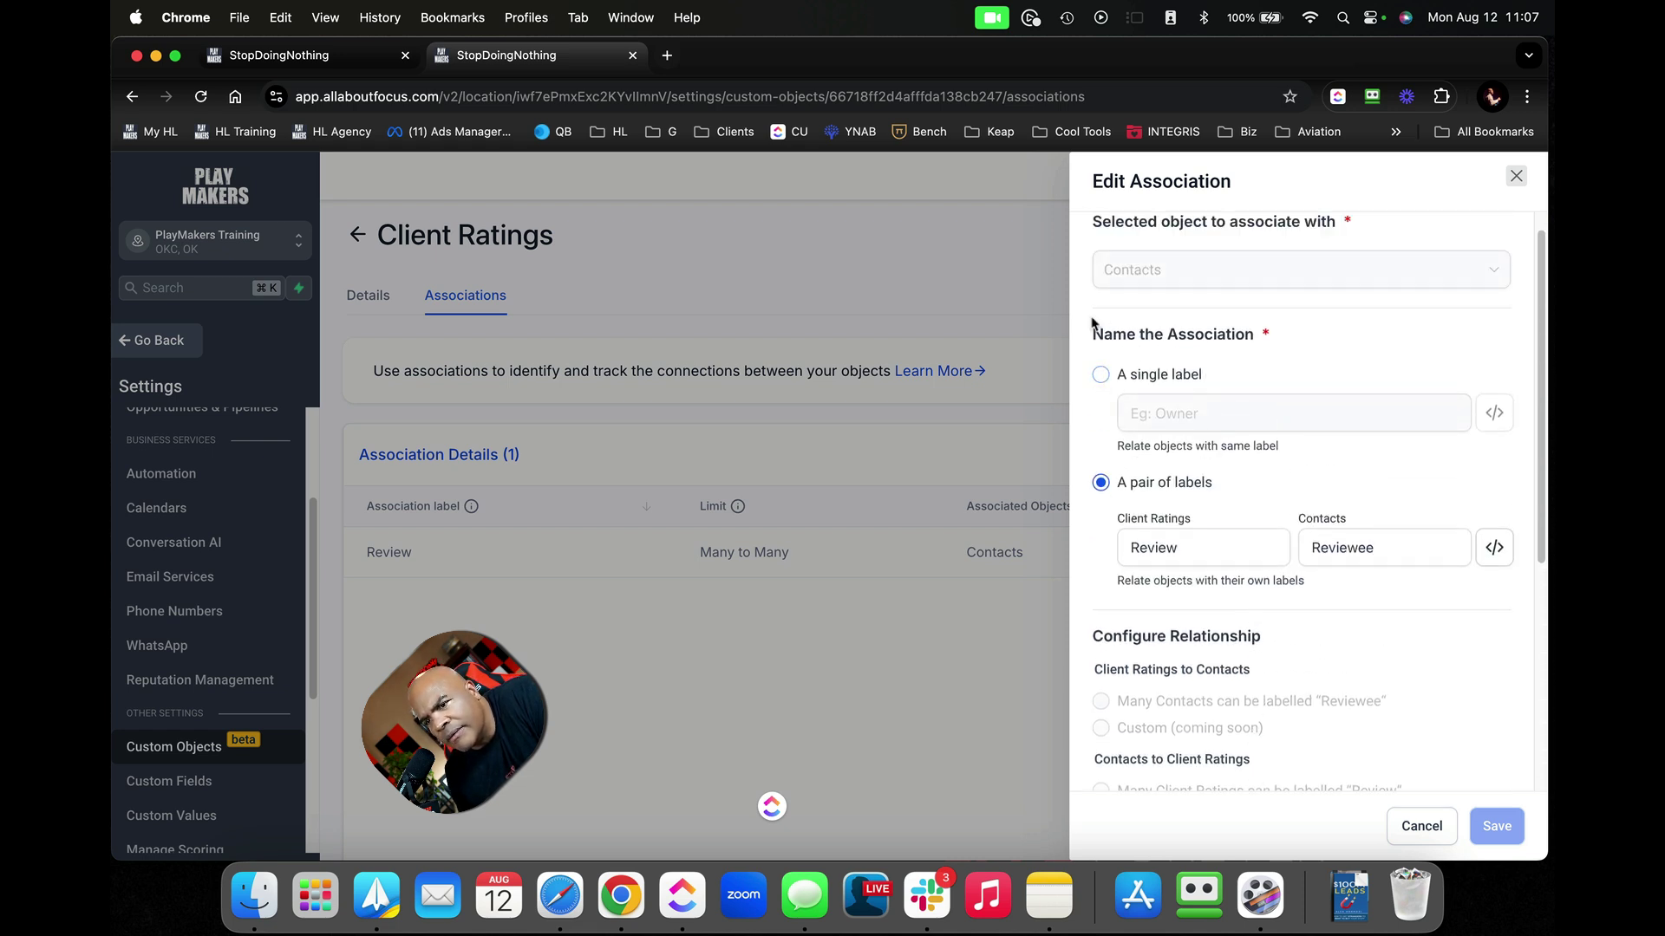
pyautogui.scroll(-5, 1262, 602)
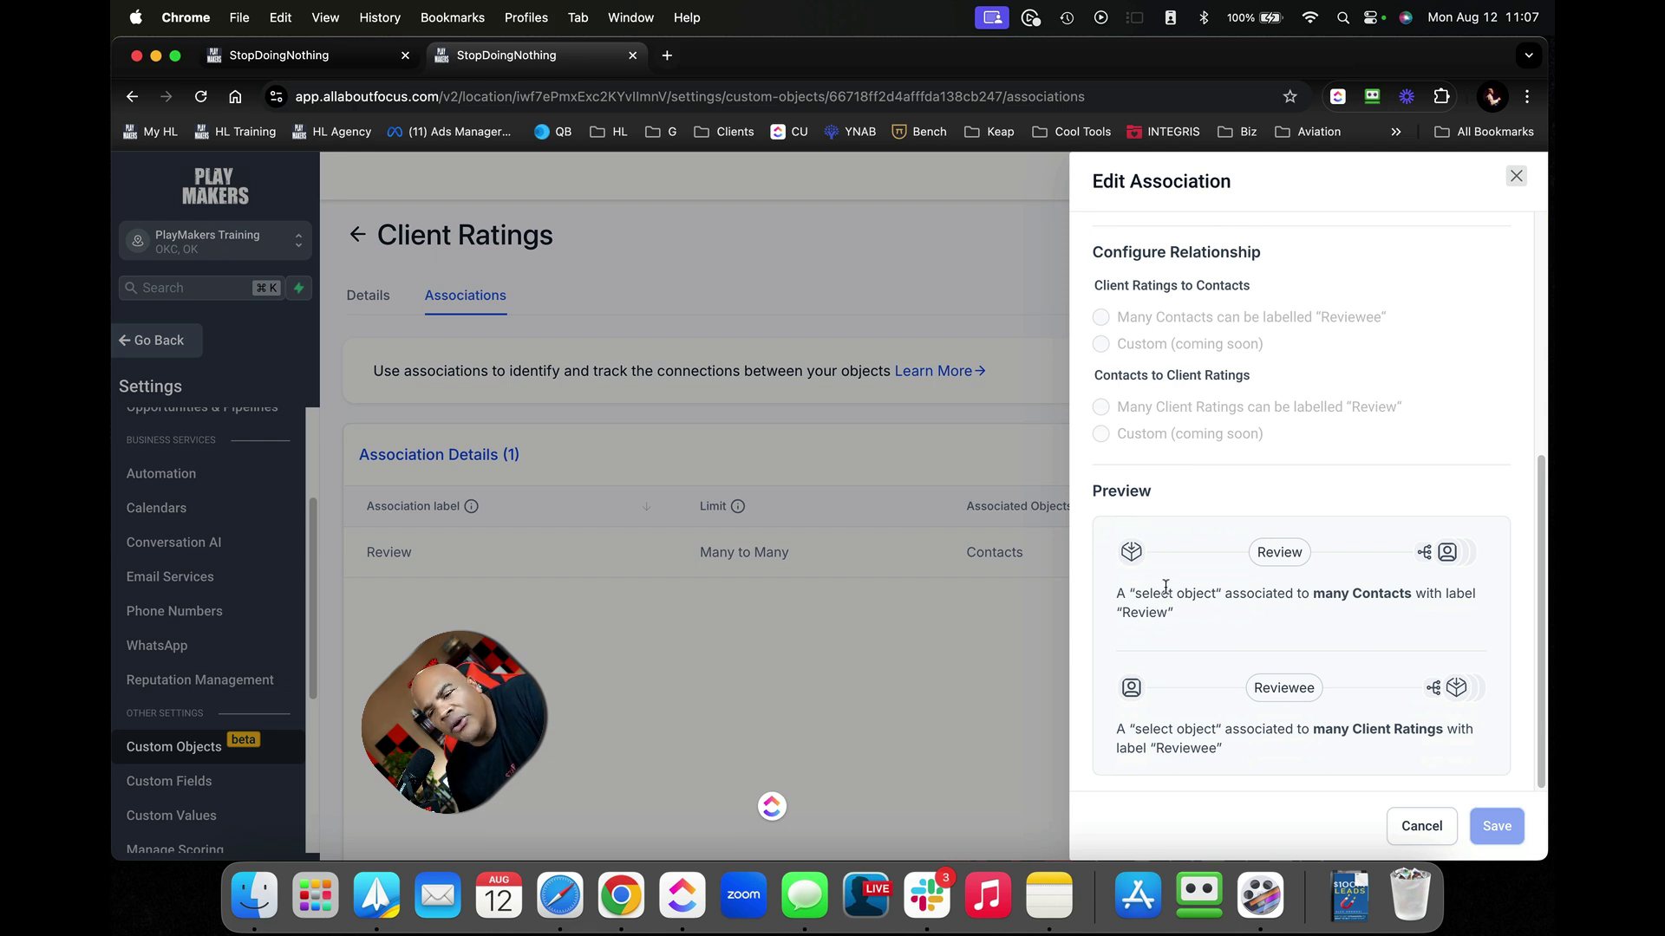
pyautogui.scroll(4, 1366, 588)
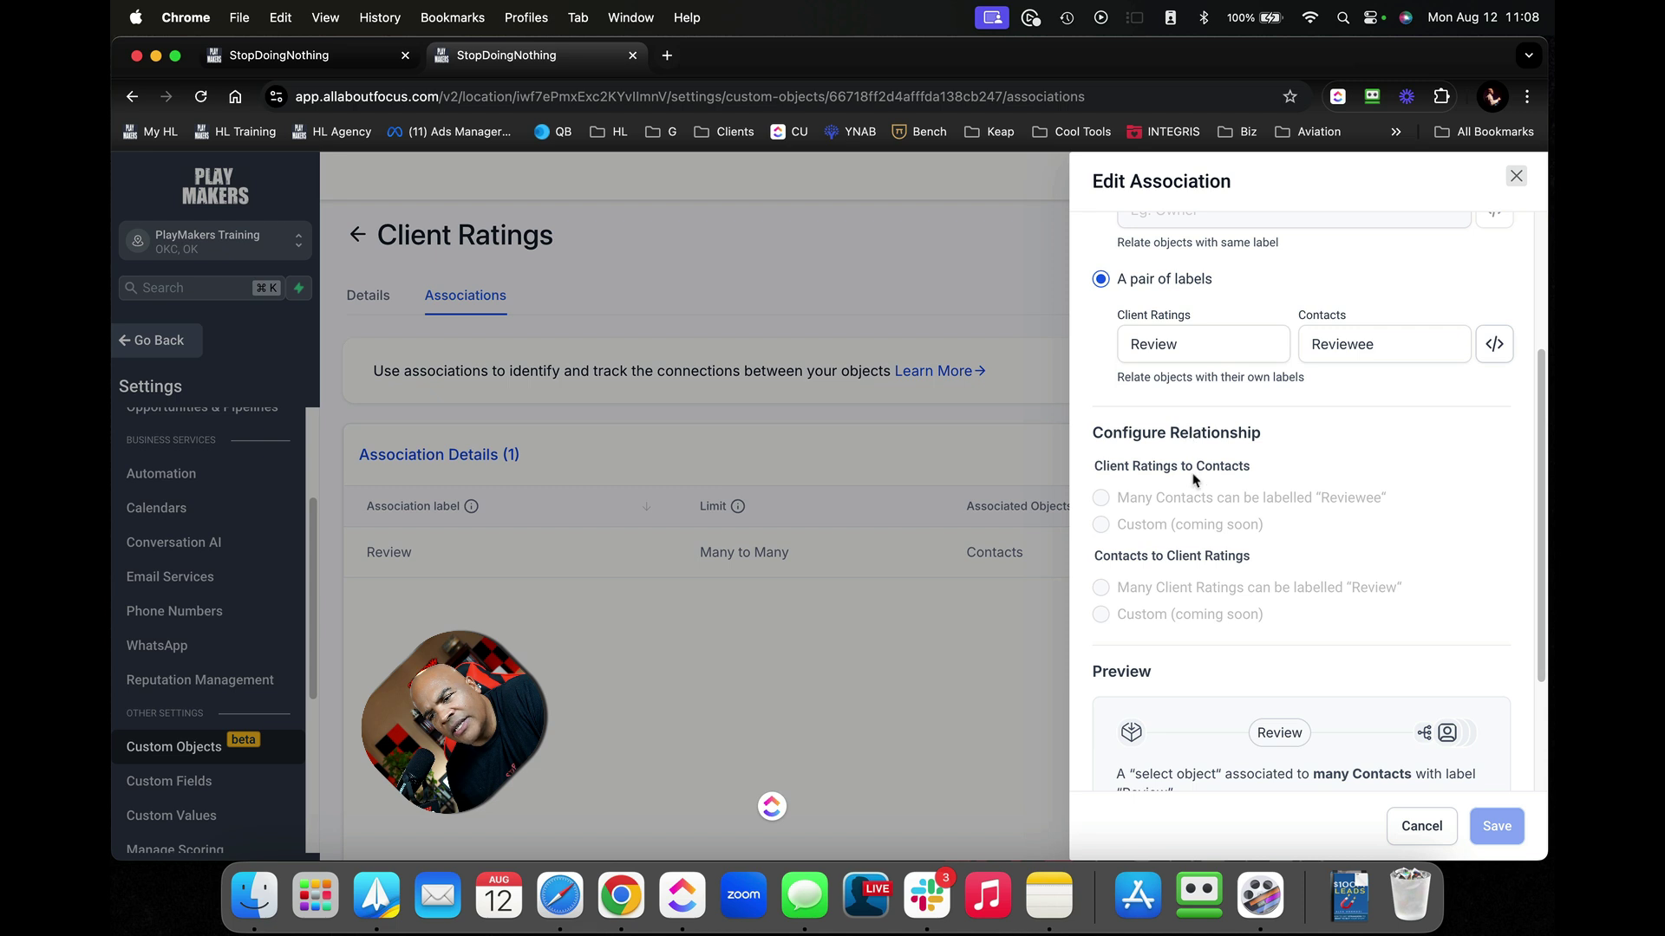
pyautogui.scroll(-4, 1307, 565)
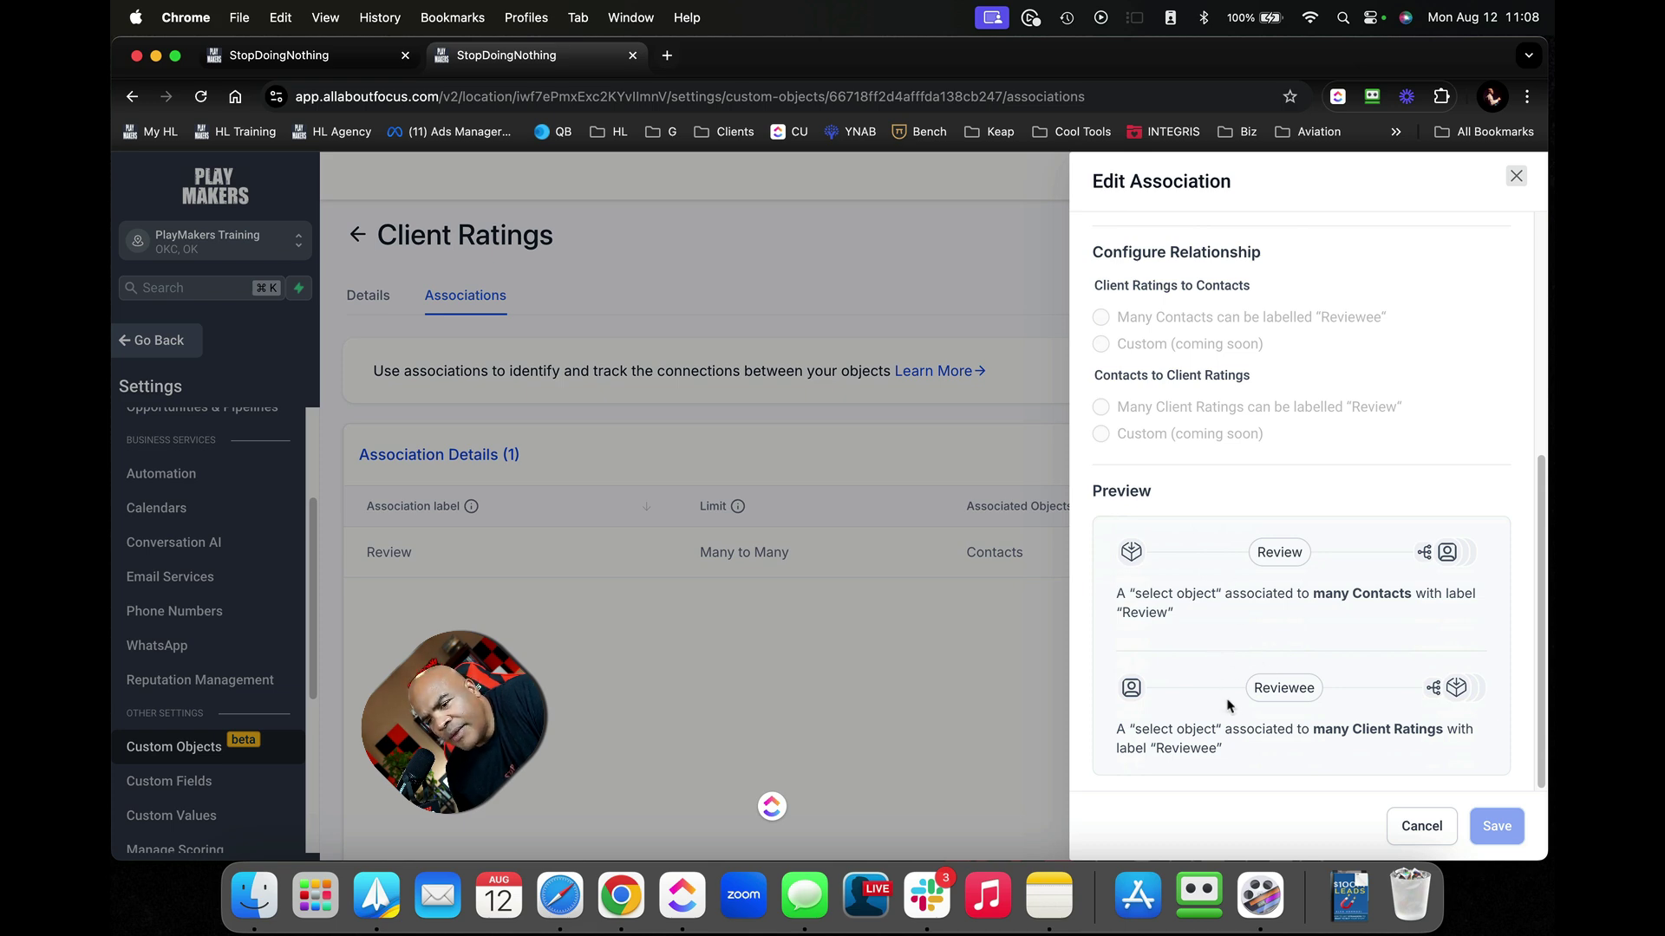
pyautogui.scroll(4, 1309, 694)
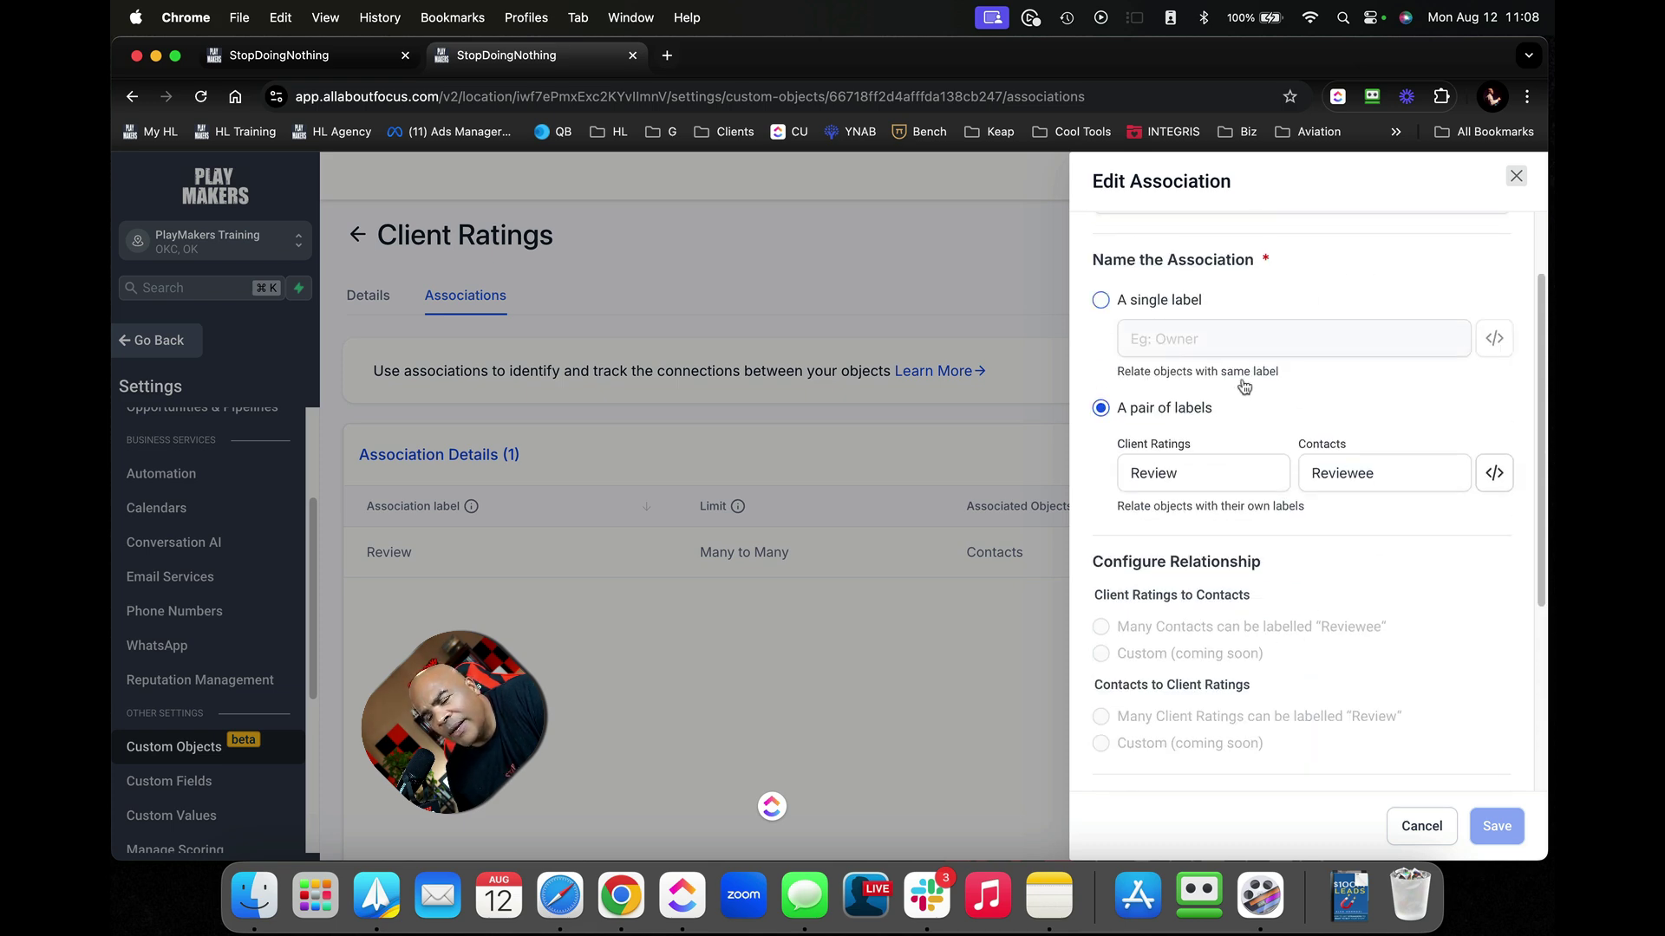
pyautogui.scroll(-4, 1270, 595)
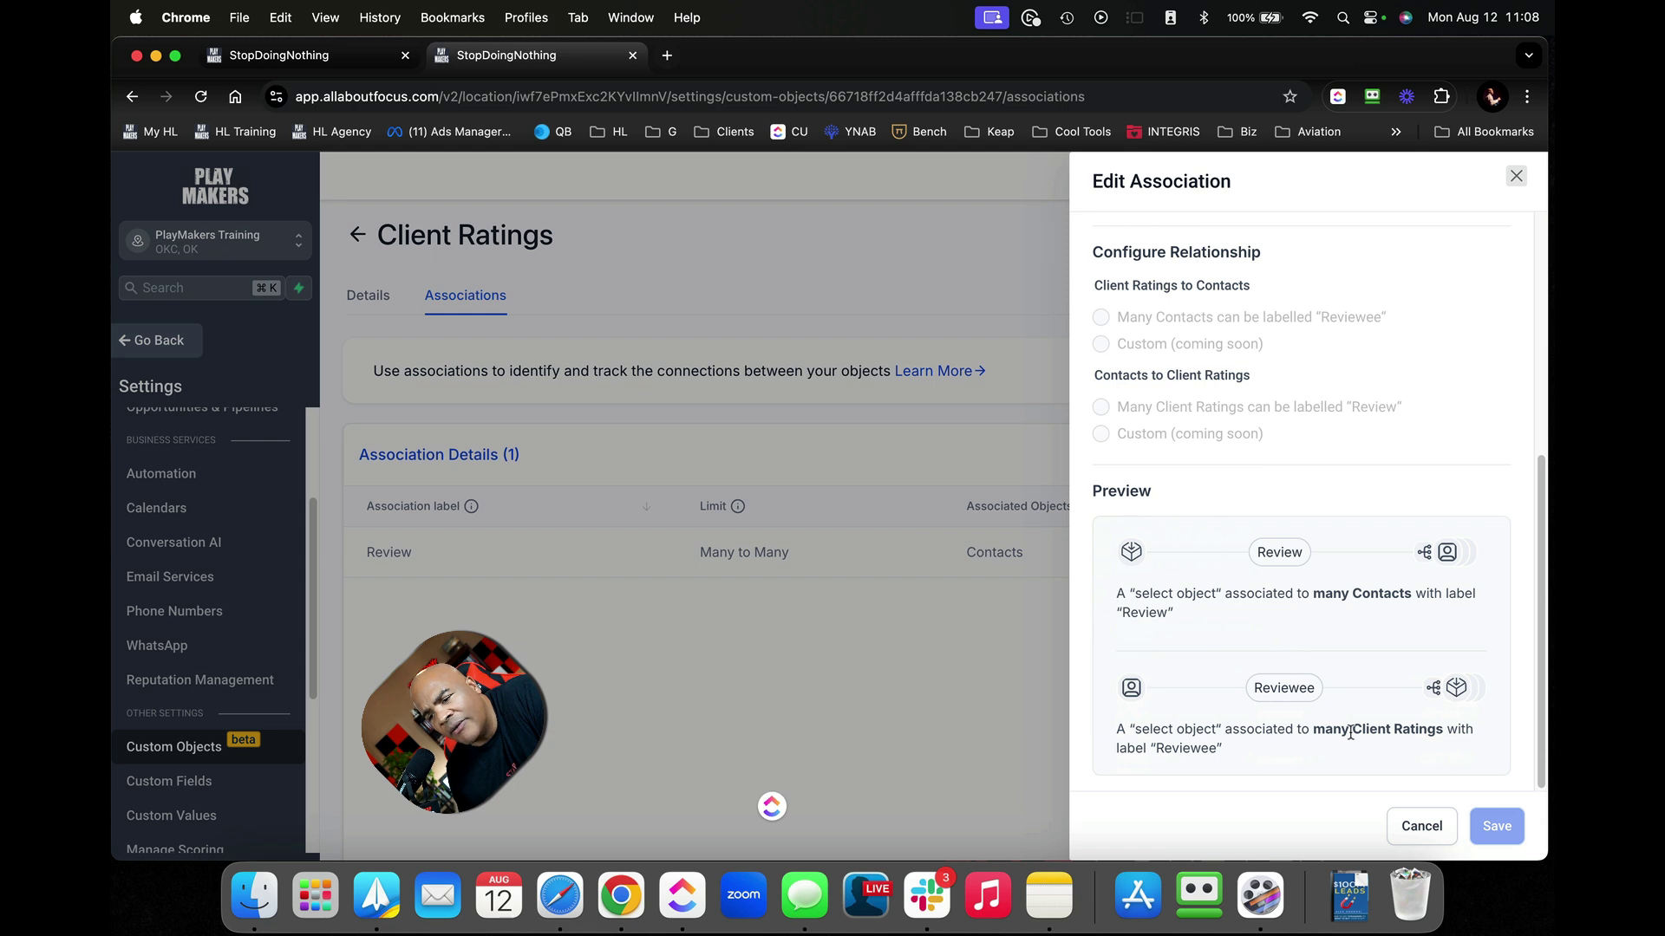
pyautogui.click(1420, 824)
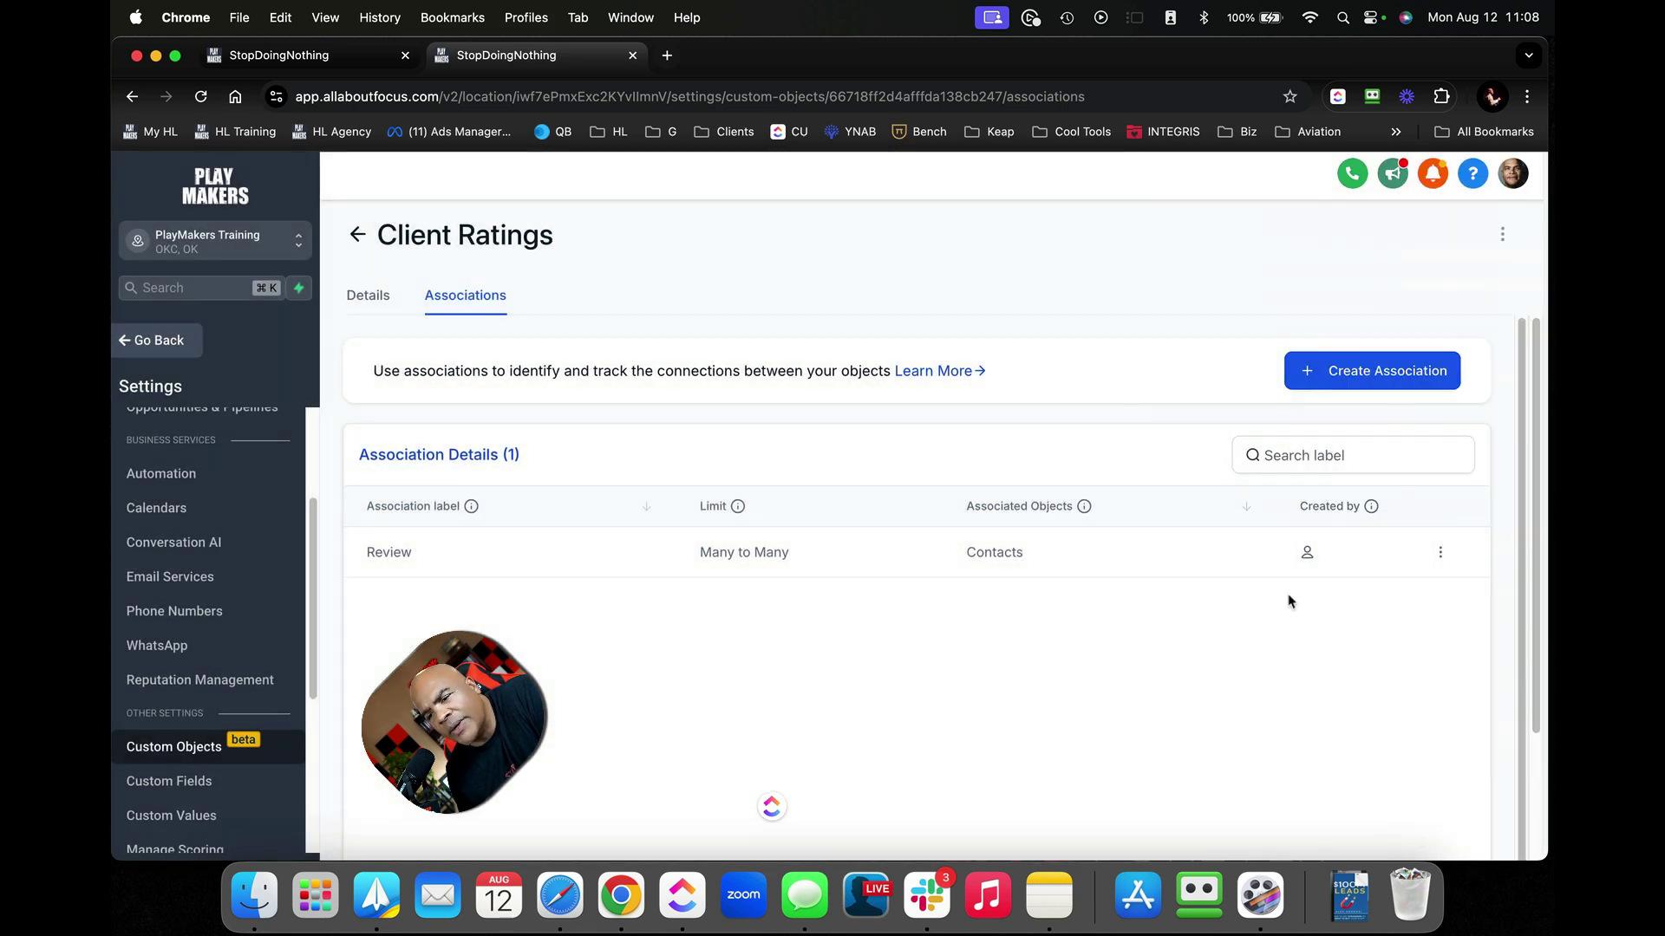
# Check the Review association's options, then return to the Custom Objects list
pyautogui.click(1439, 553)
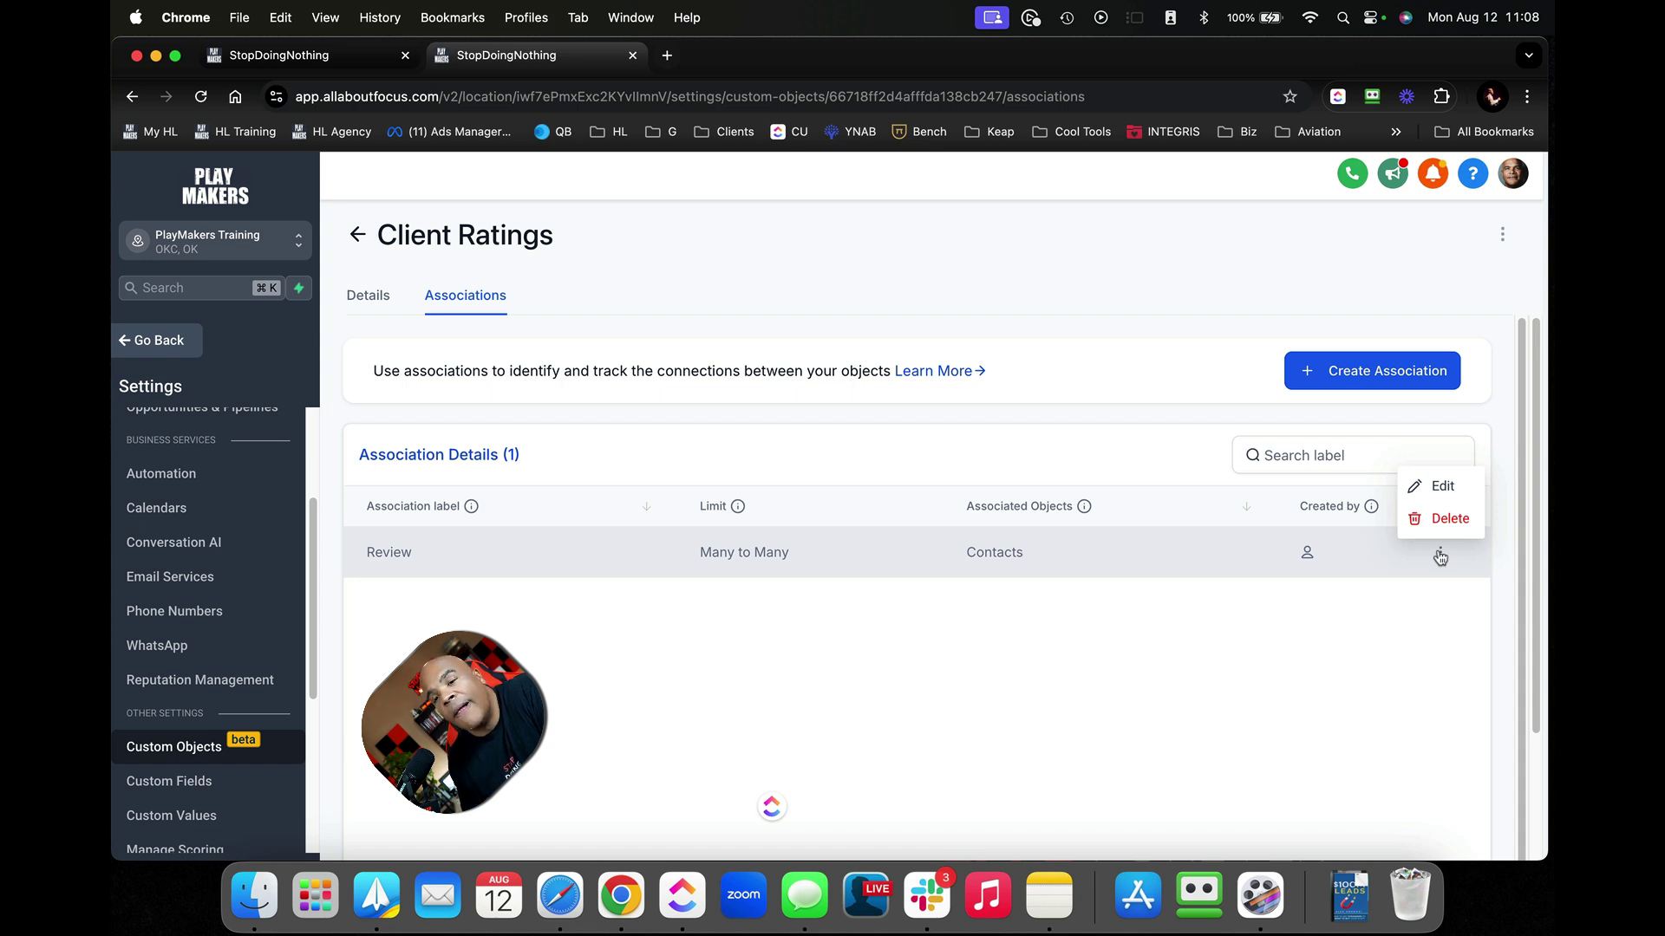
pyautogui.click(359, 235)
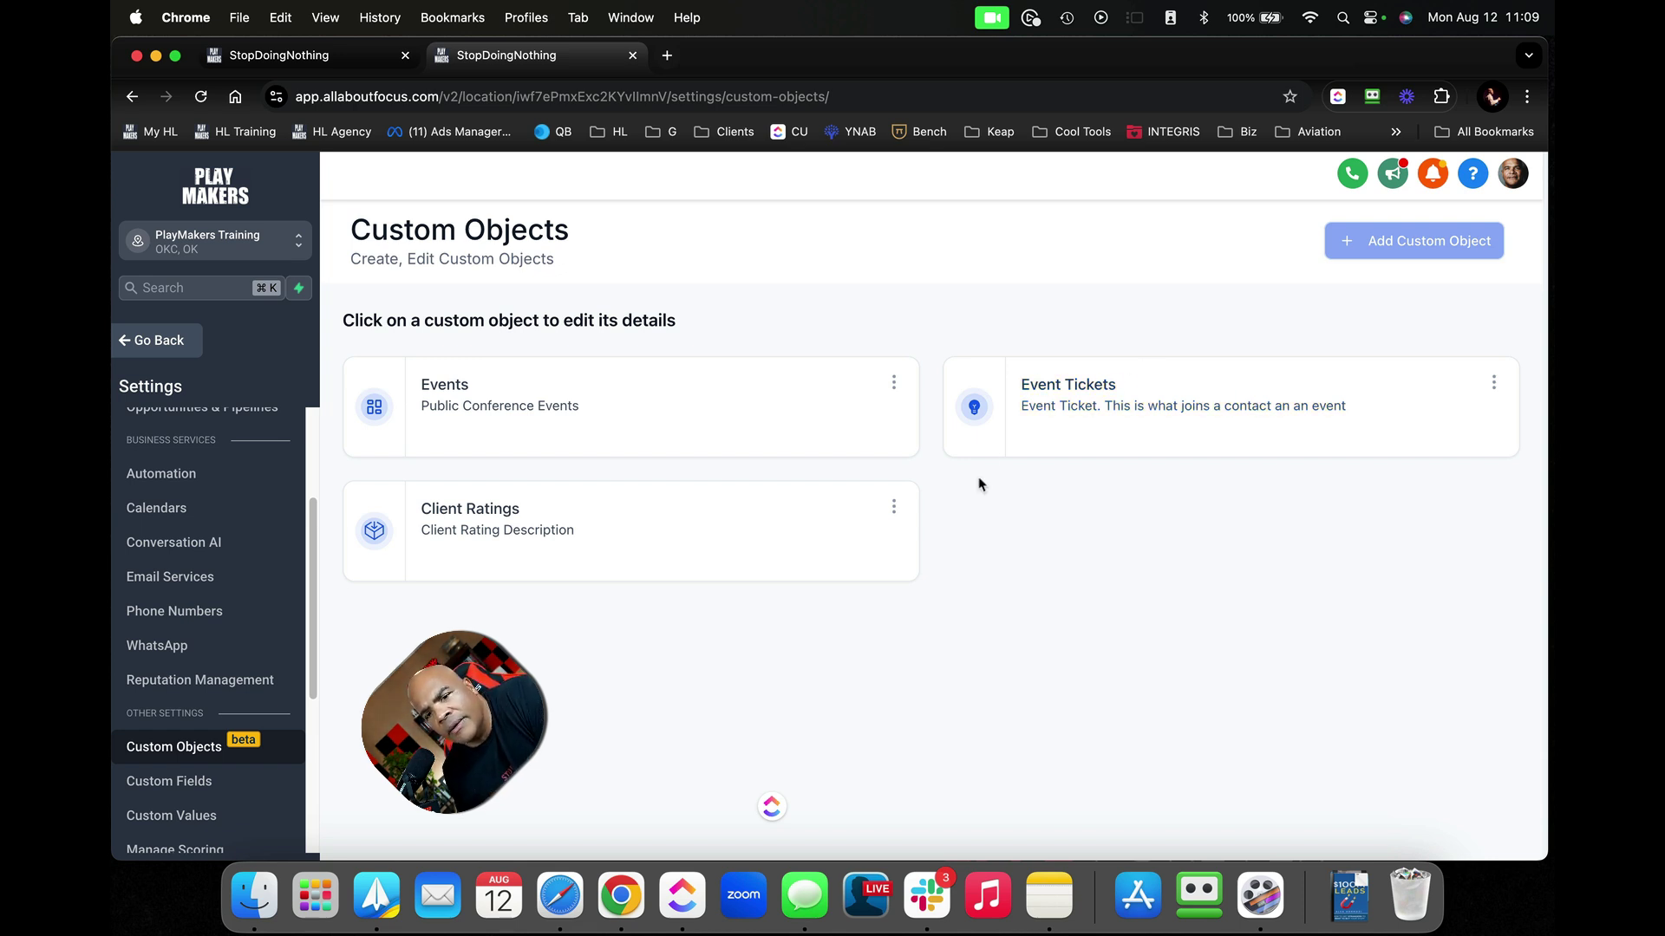
# Open Event Tickets and view its many-to-many associations with Events and Contacts
pyautogui.click(1094, 385)
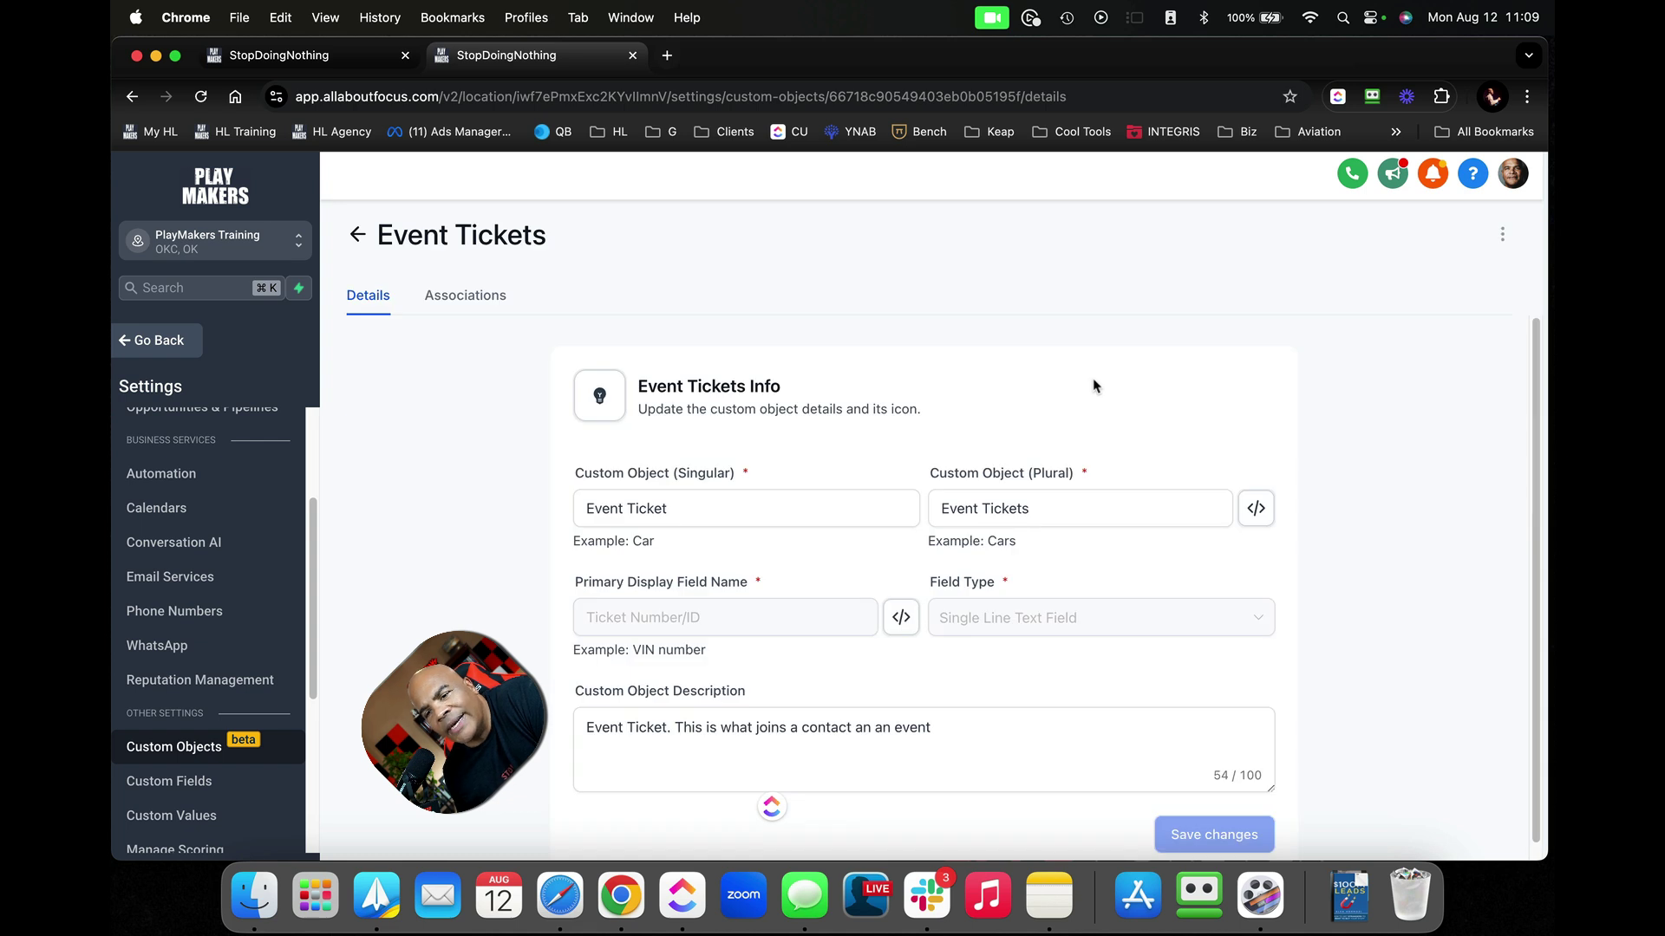
pyautogui.scroll(-1, 877, 572)
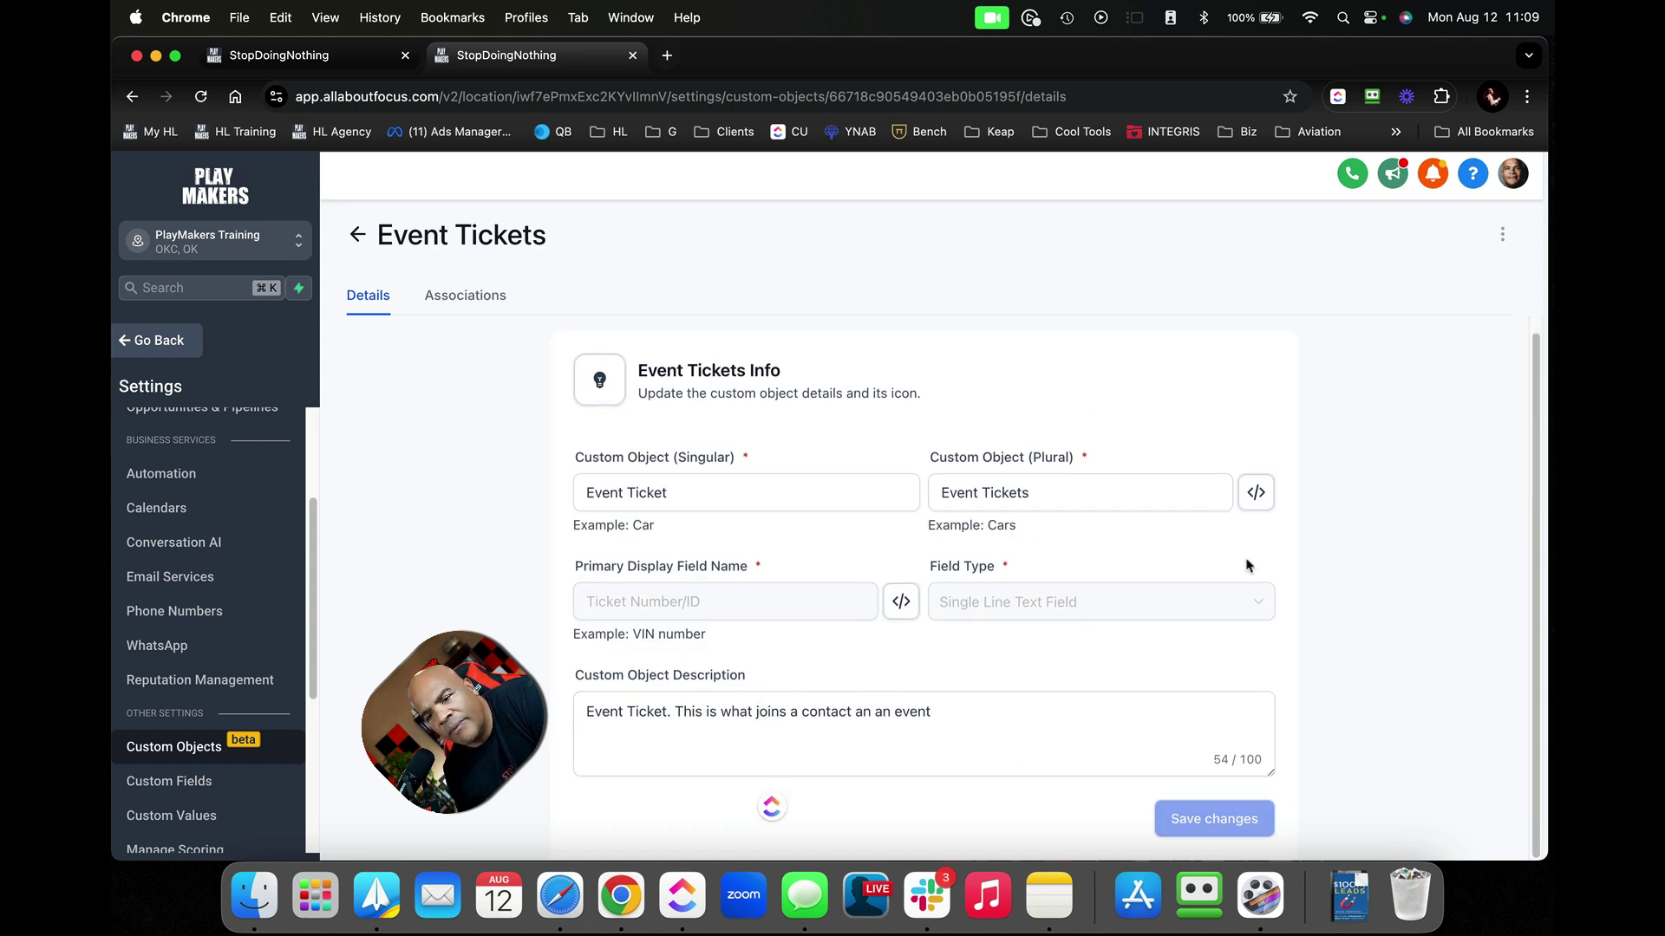
pyautogui.click(475, 304)
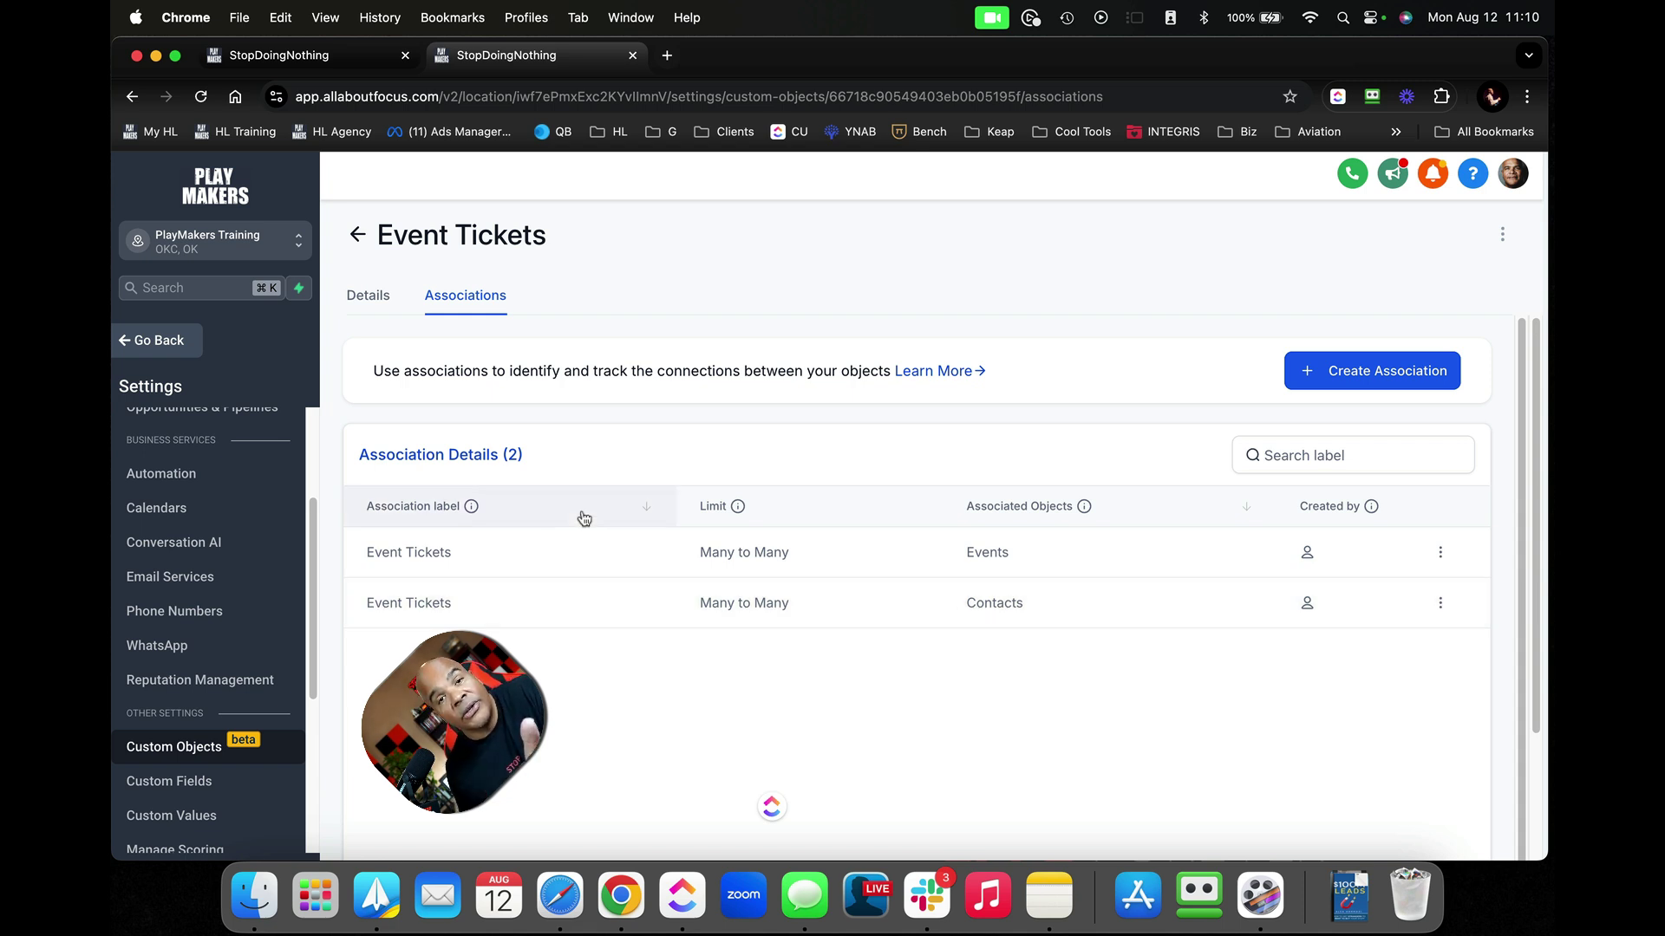
pyautogui.click(185, 347)
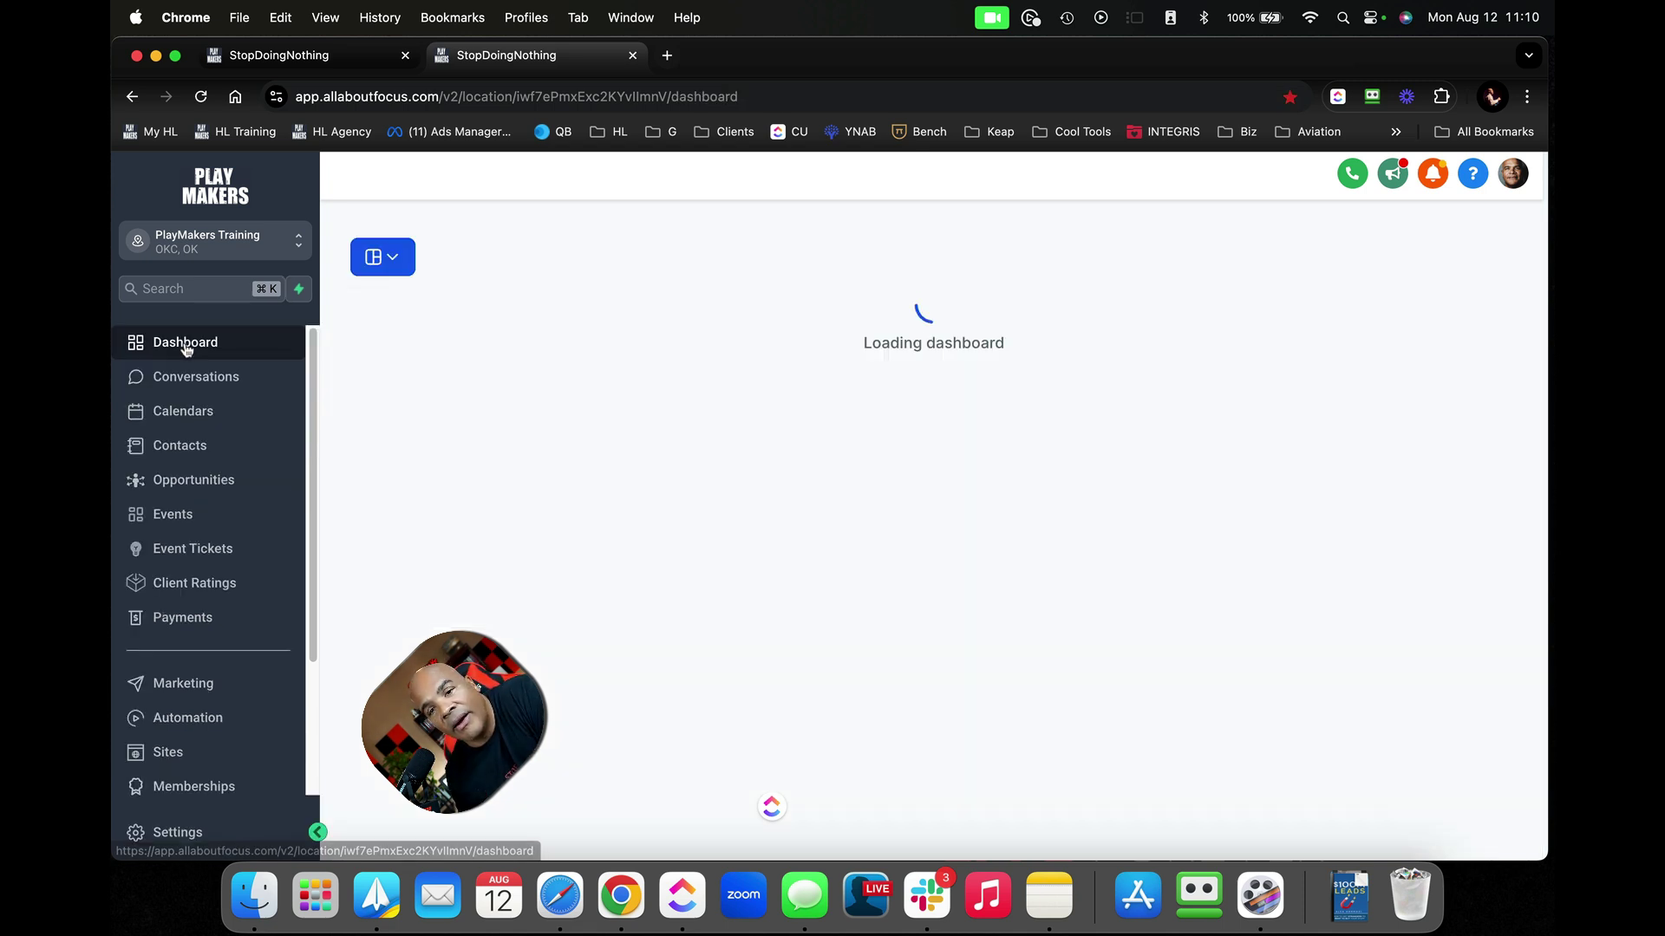
pyautogui.click(216, 453)
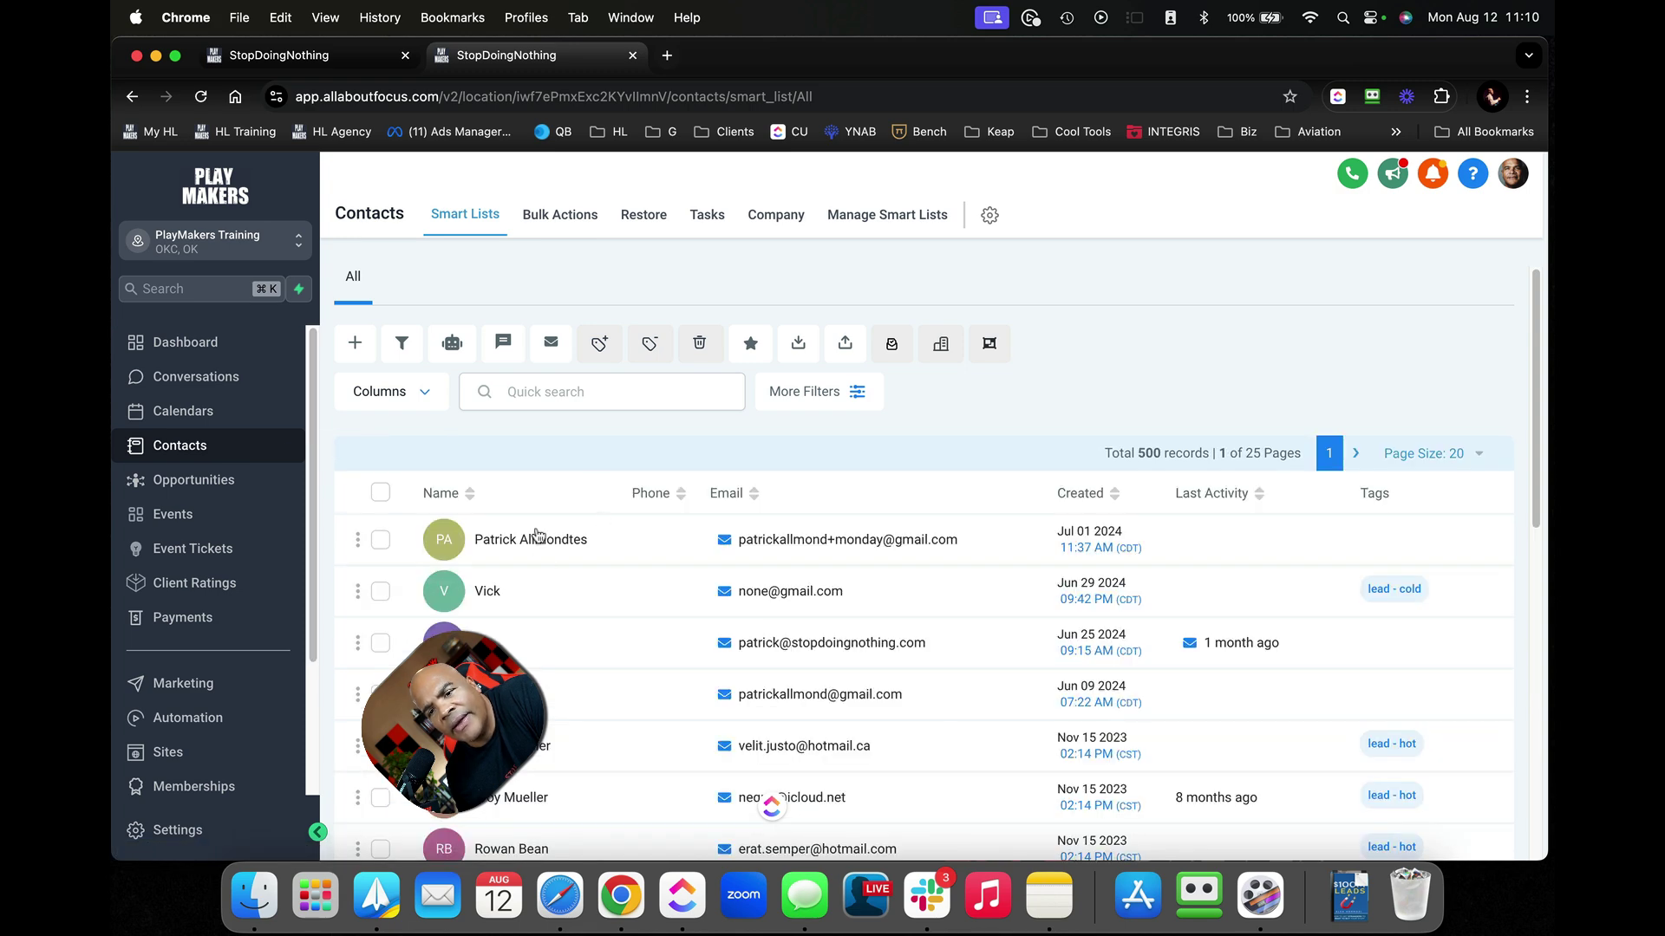
pyautogui.click(537, 538)
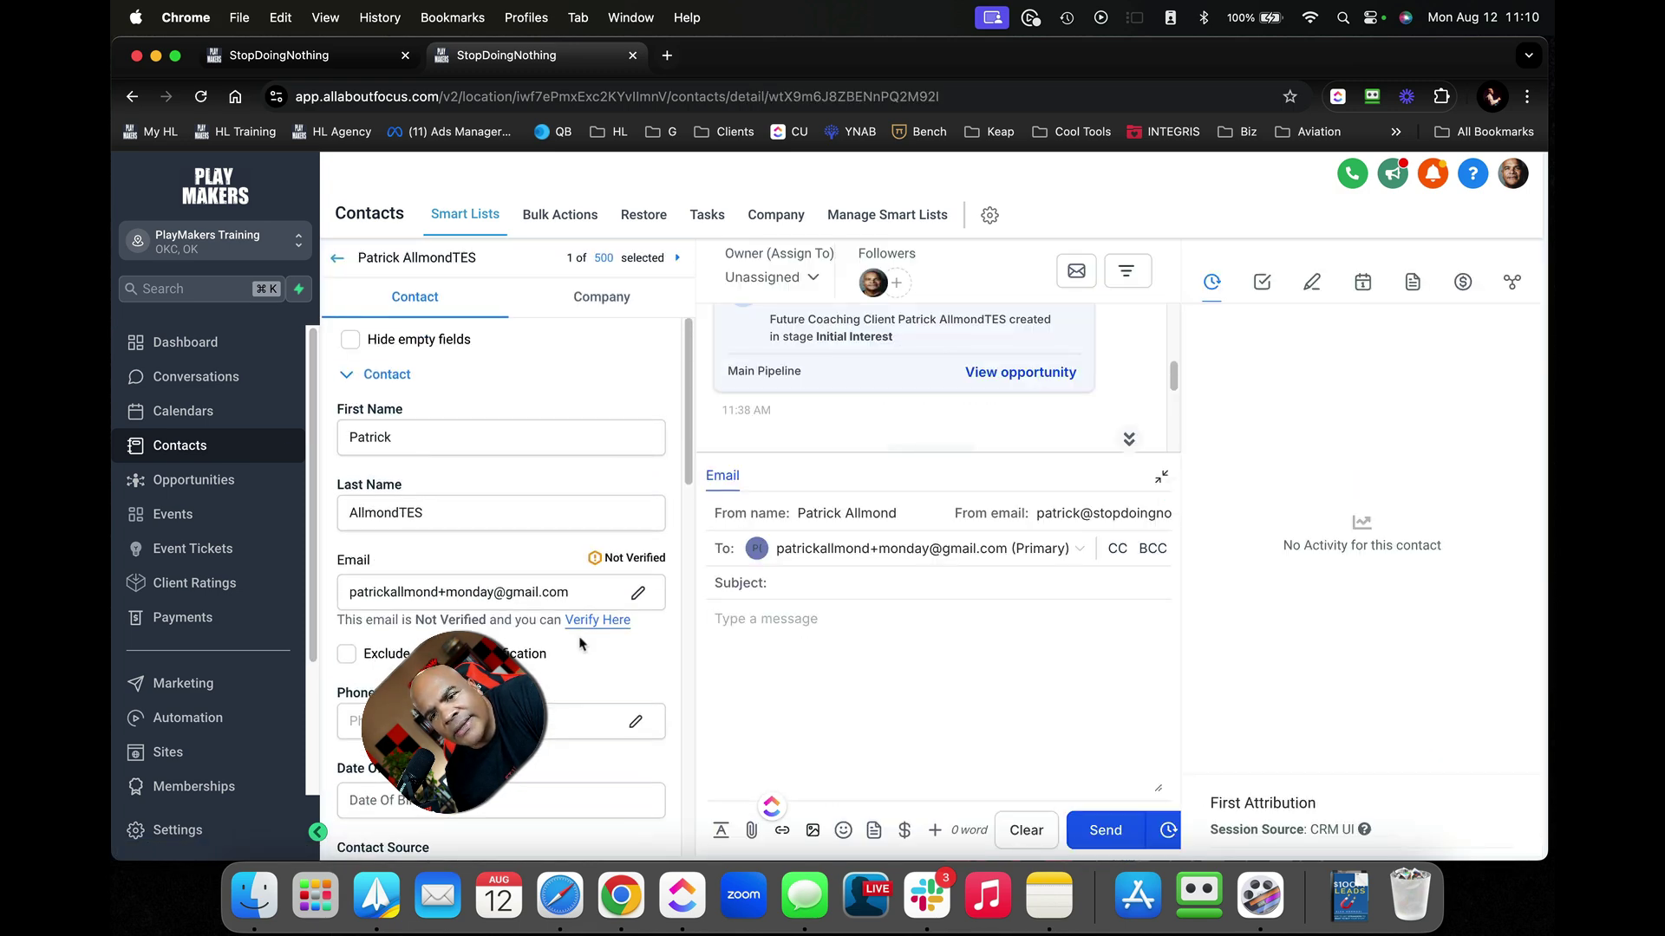
pyautogui.click(349, 376)
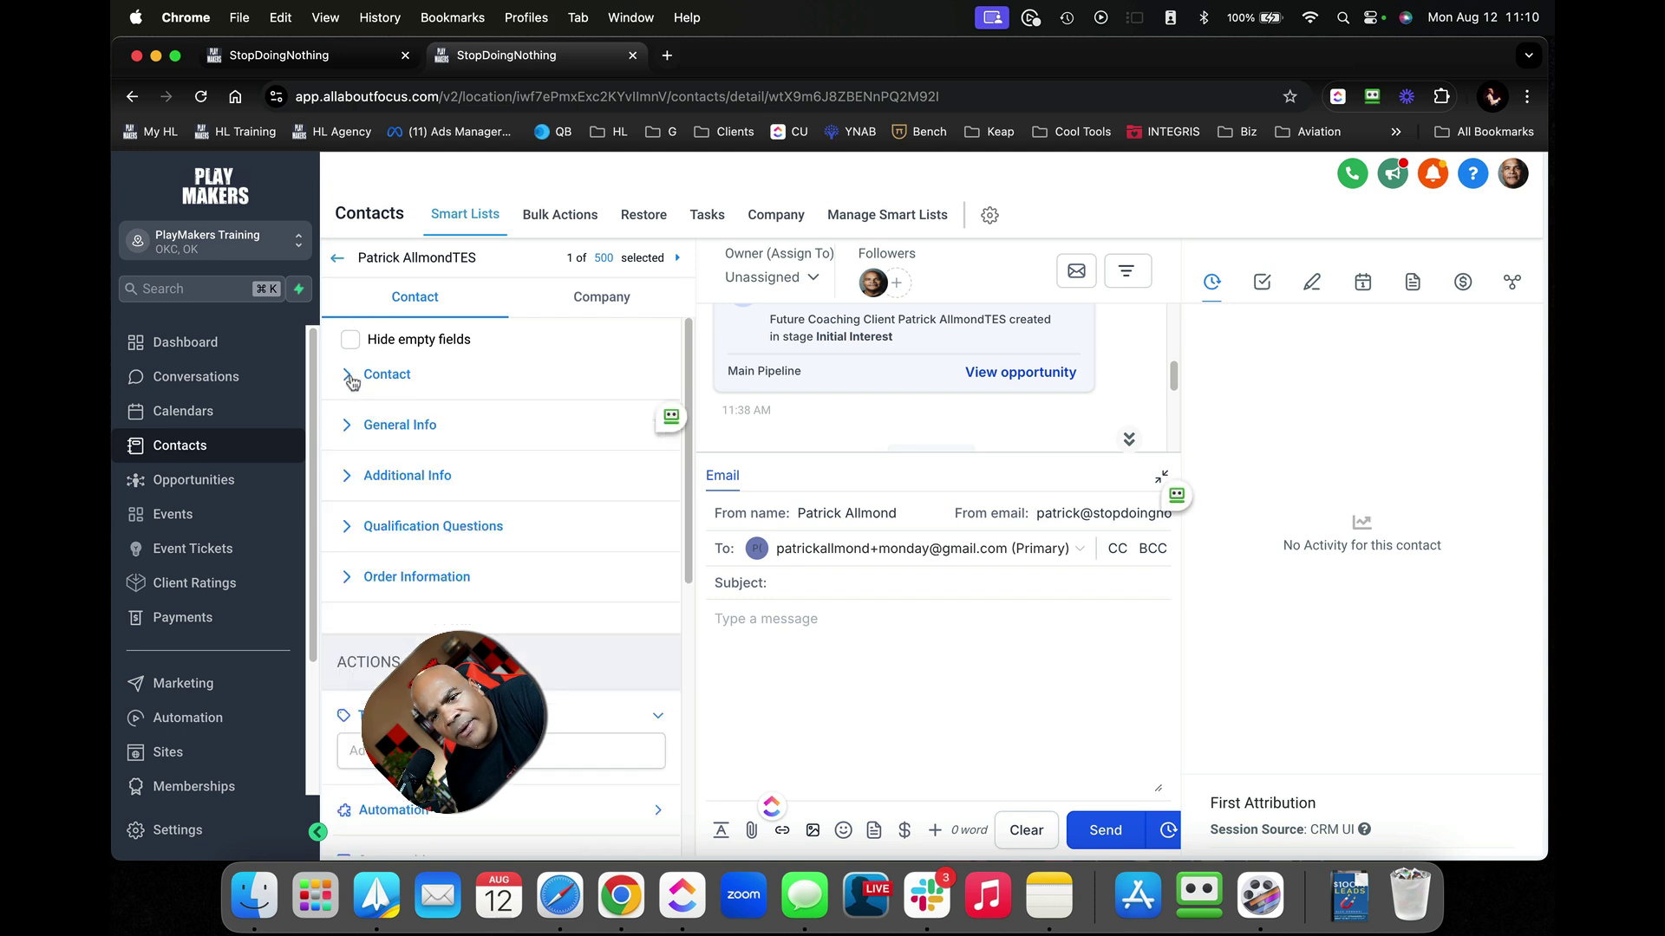
pyautogui.scroll(-5, 408, 589)
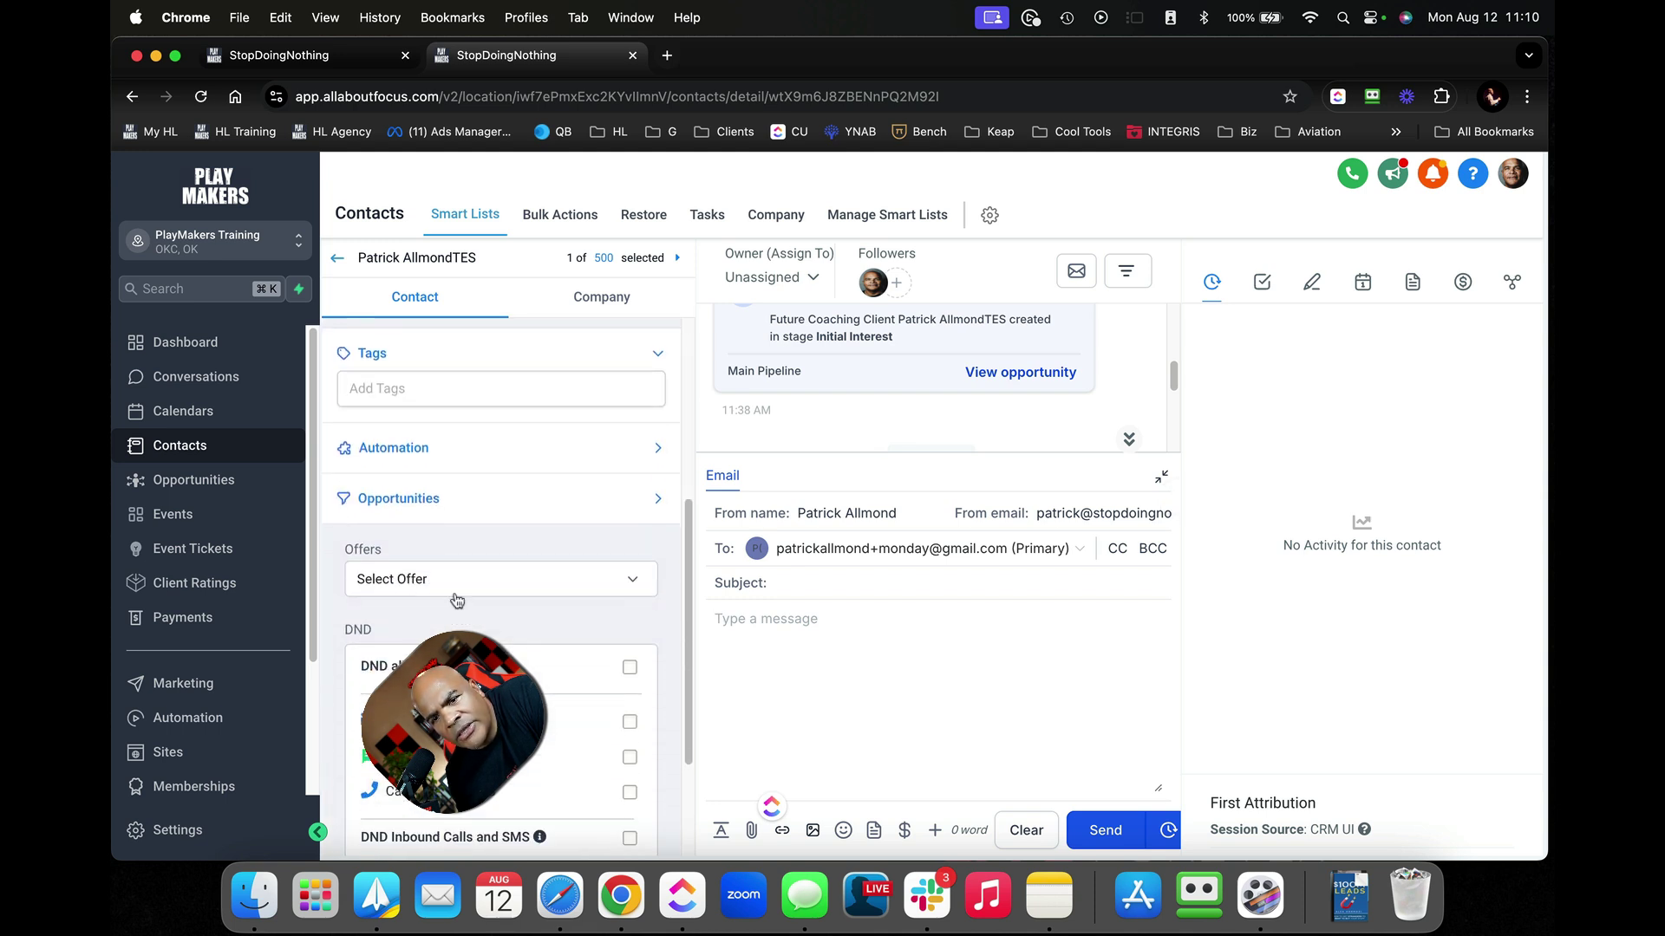
pyautogui.scroll(-2, 460, 589)
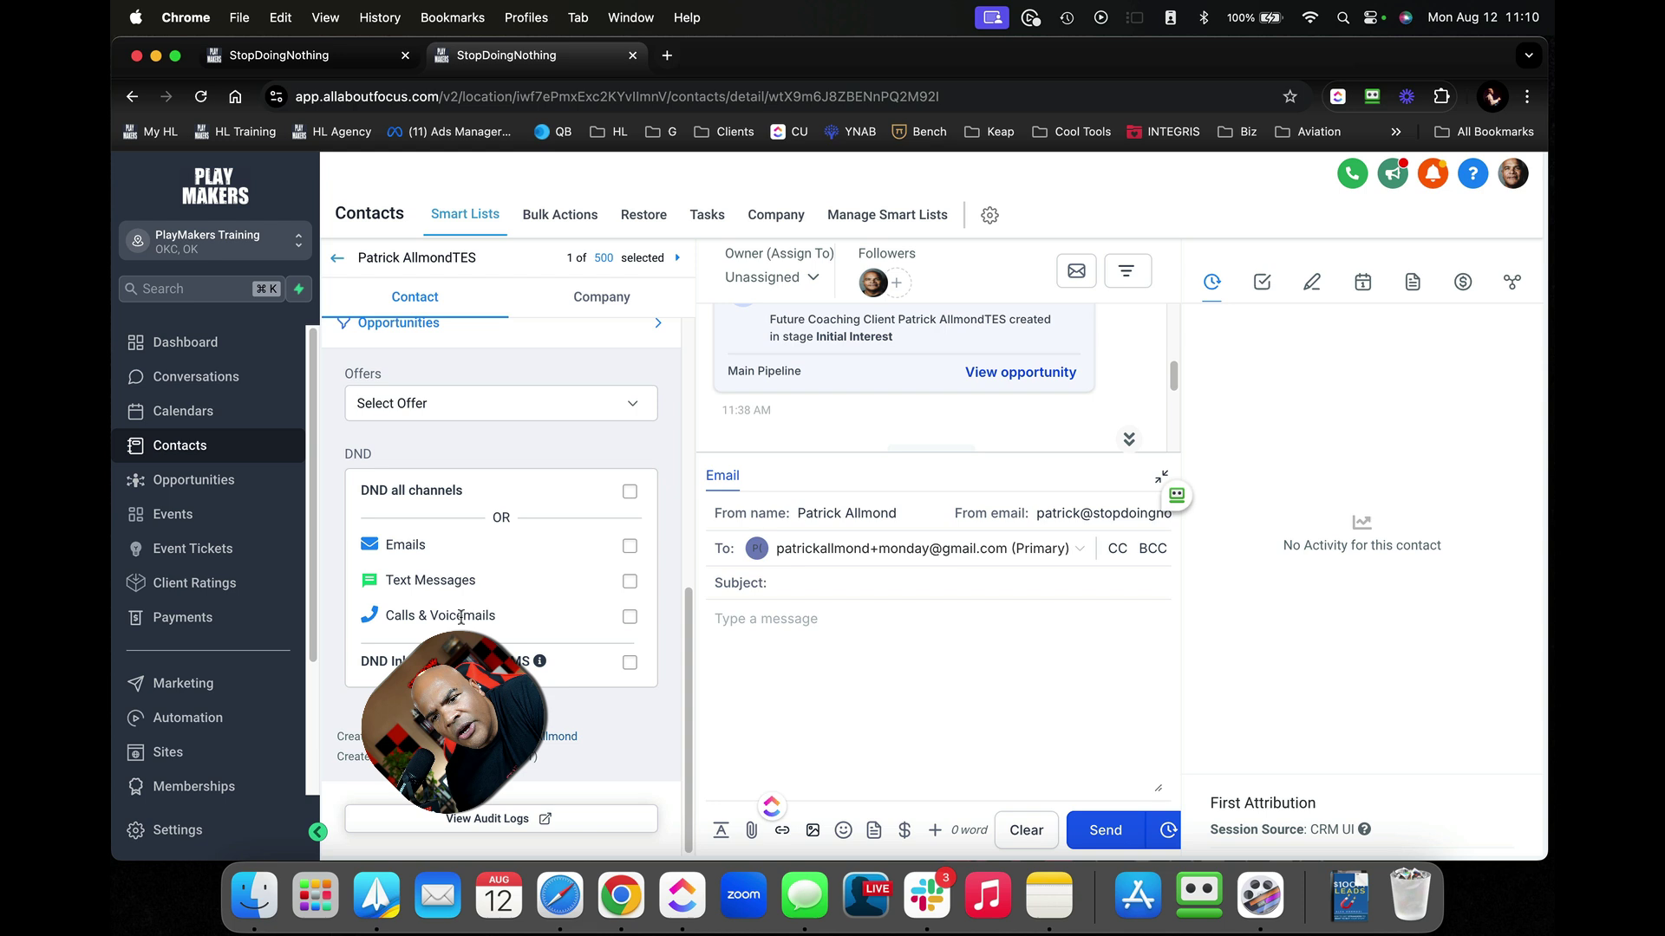
pyautogui.scroll(2, 464, 620)
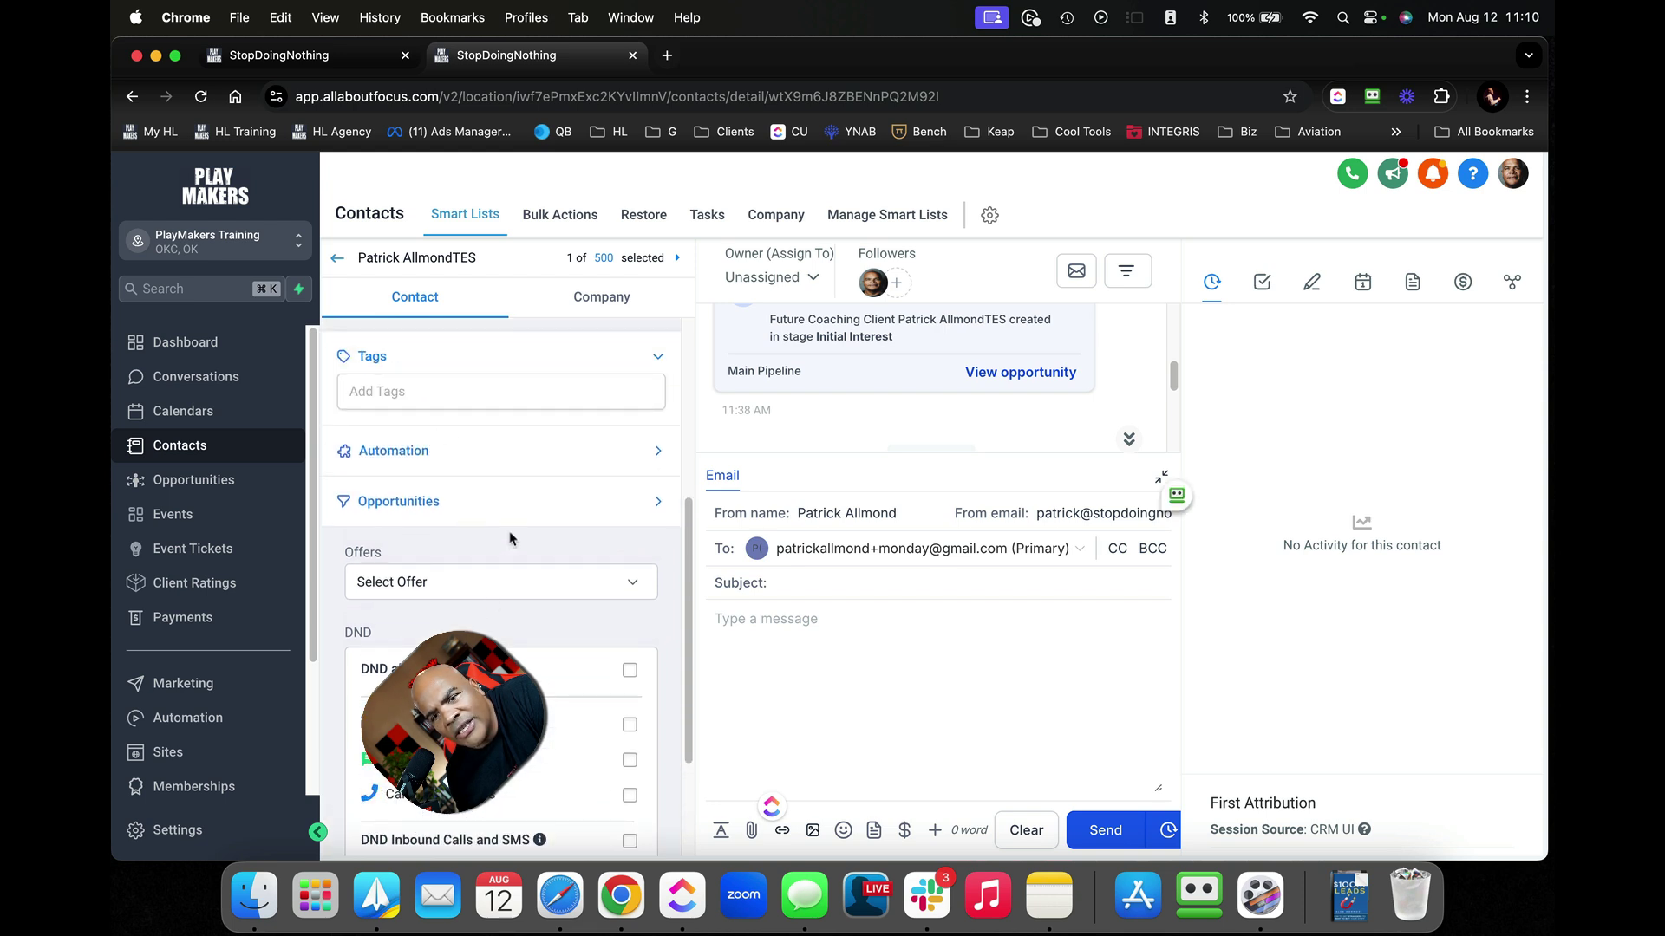
pyautogui.scroll(3, 508, 550)
pyautogui.scroll(3, 510, 538)
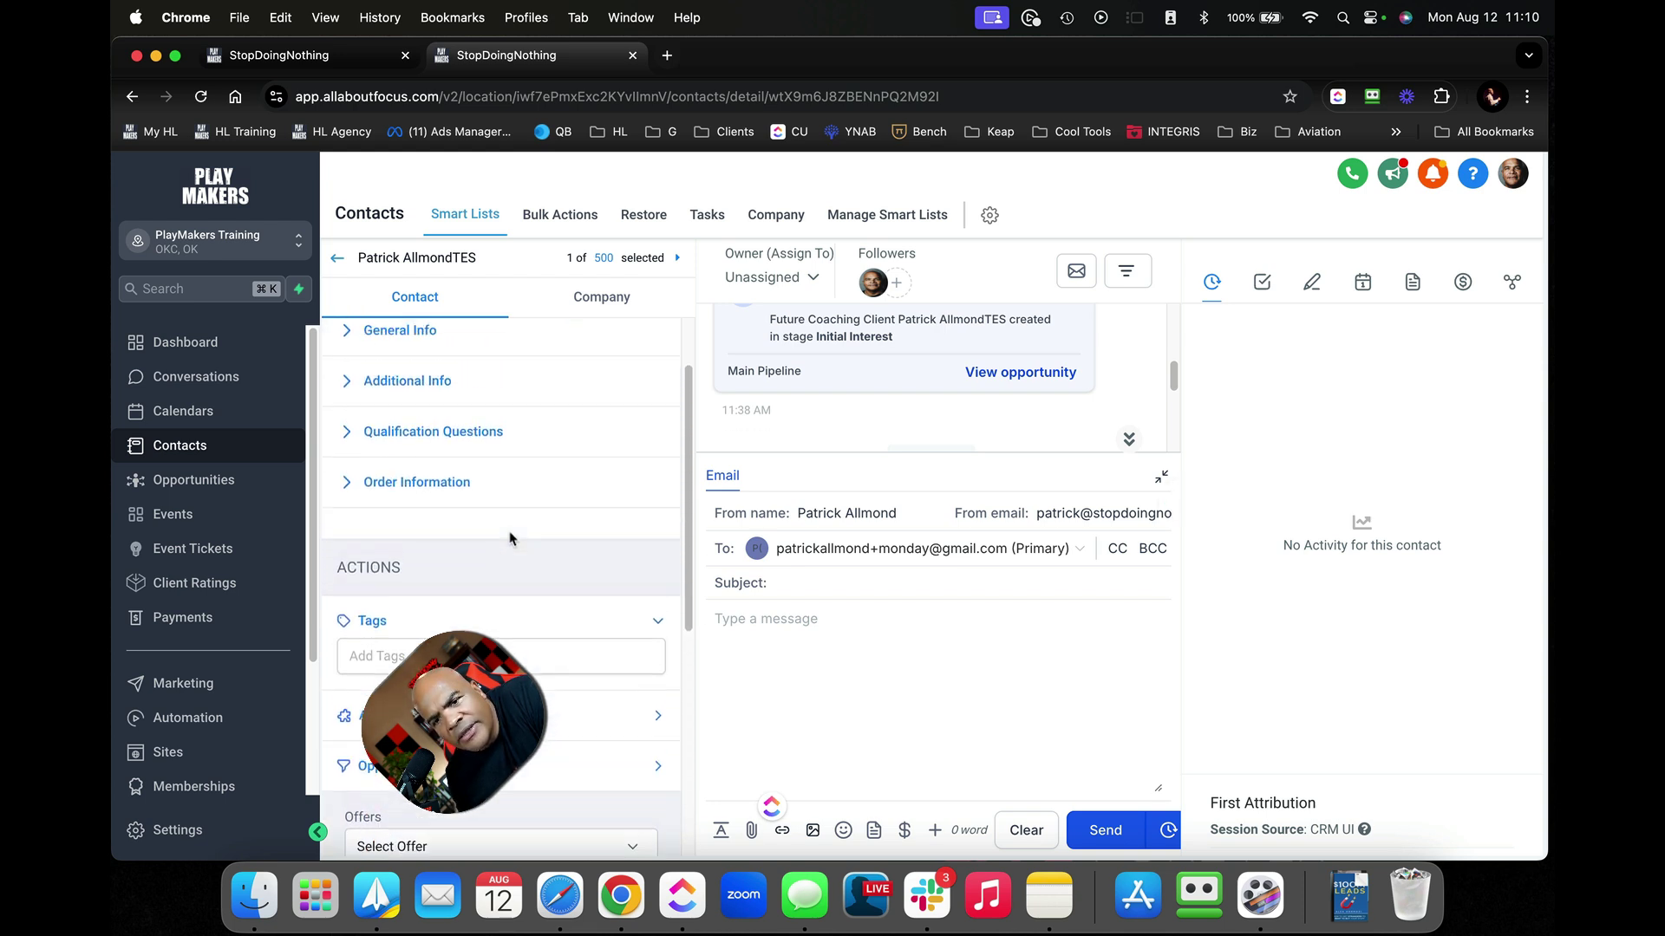
pyautogui.click(455, 568)
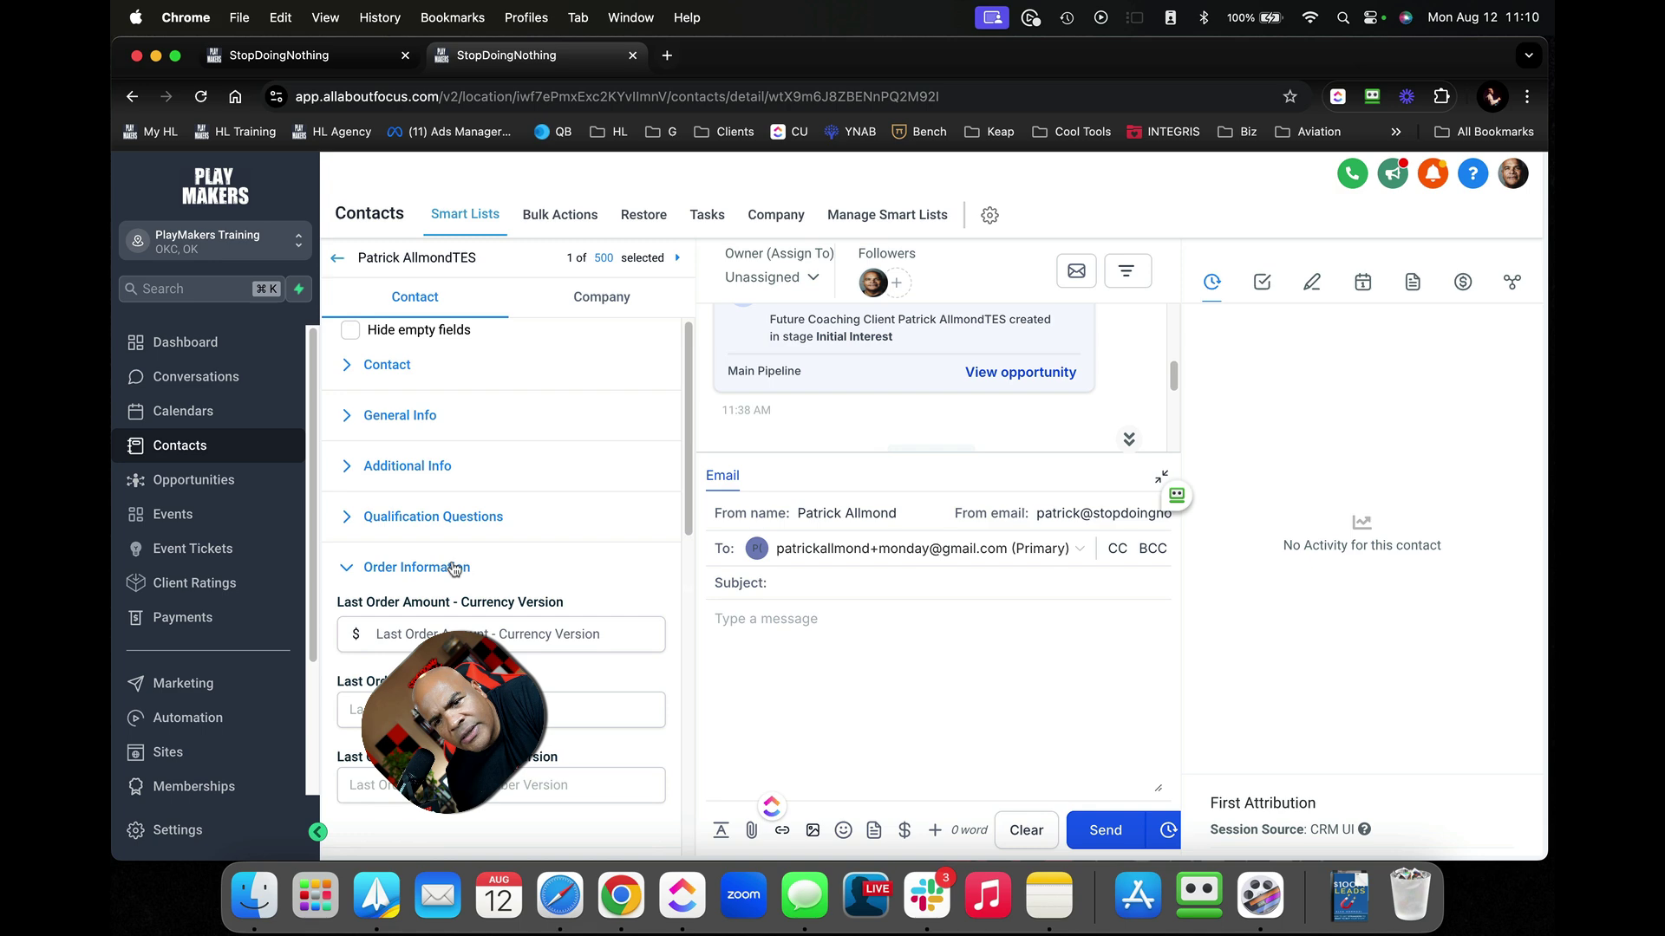
pyautogui.scroll(-3, 455, 569)
pyautogui.scroll(2, 449, 538)
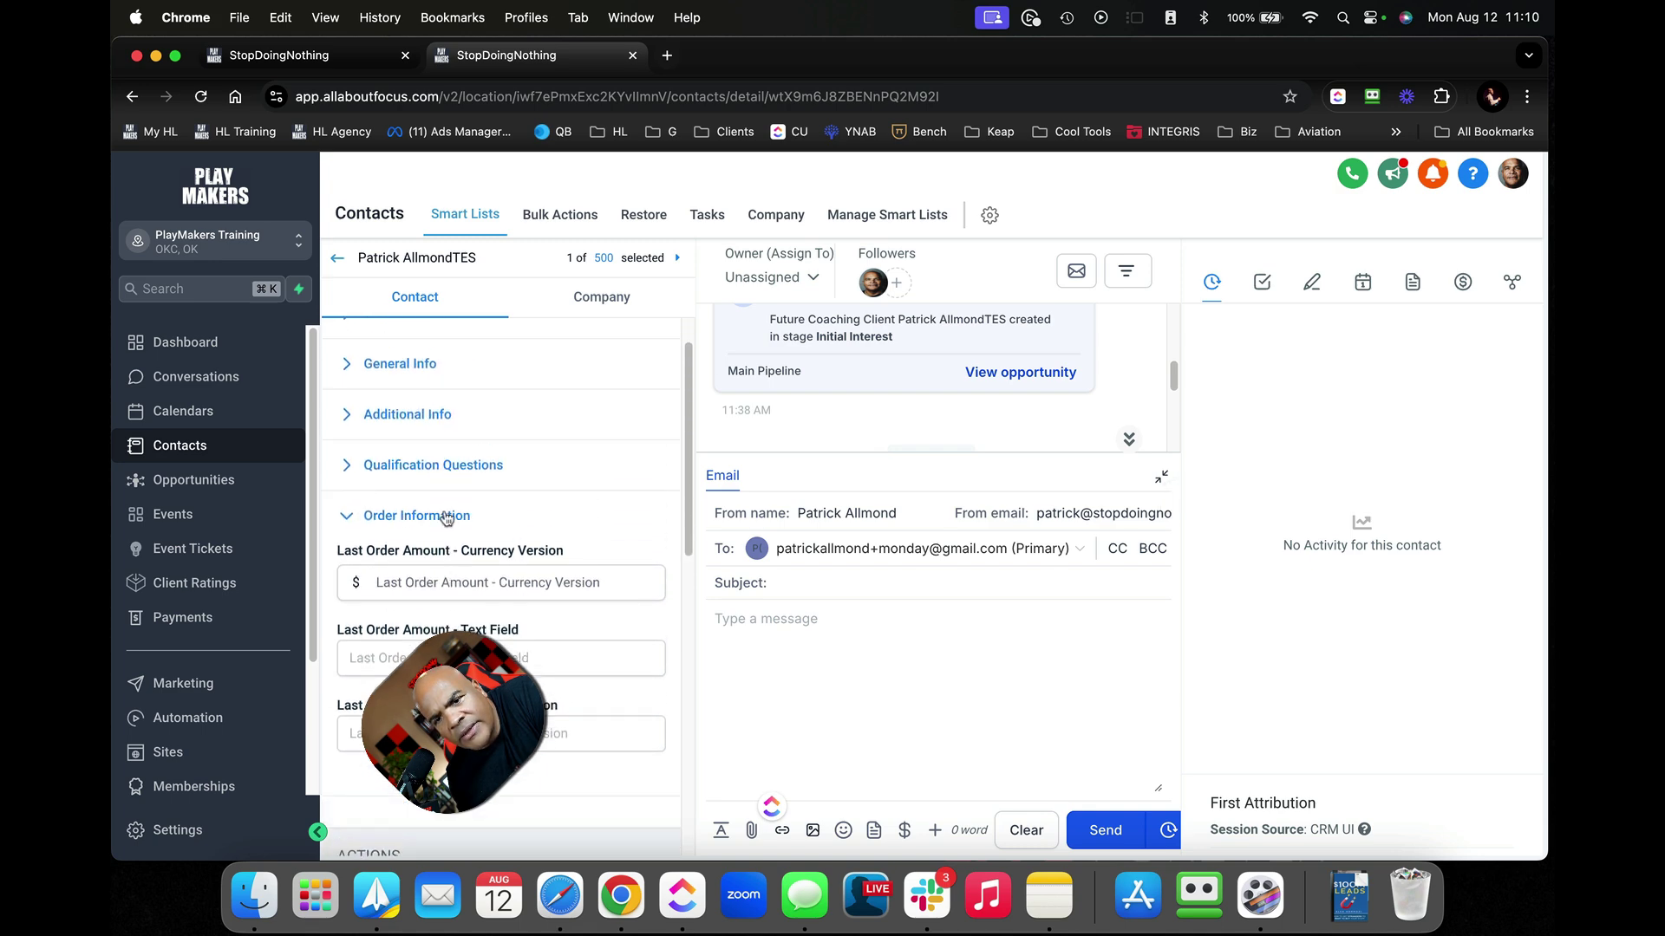
pyautogui.click(446, 518)
pyautogui.scroll(2, 444, 509)
pyautogui.click(434, 477)
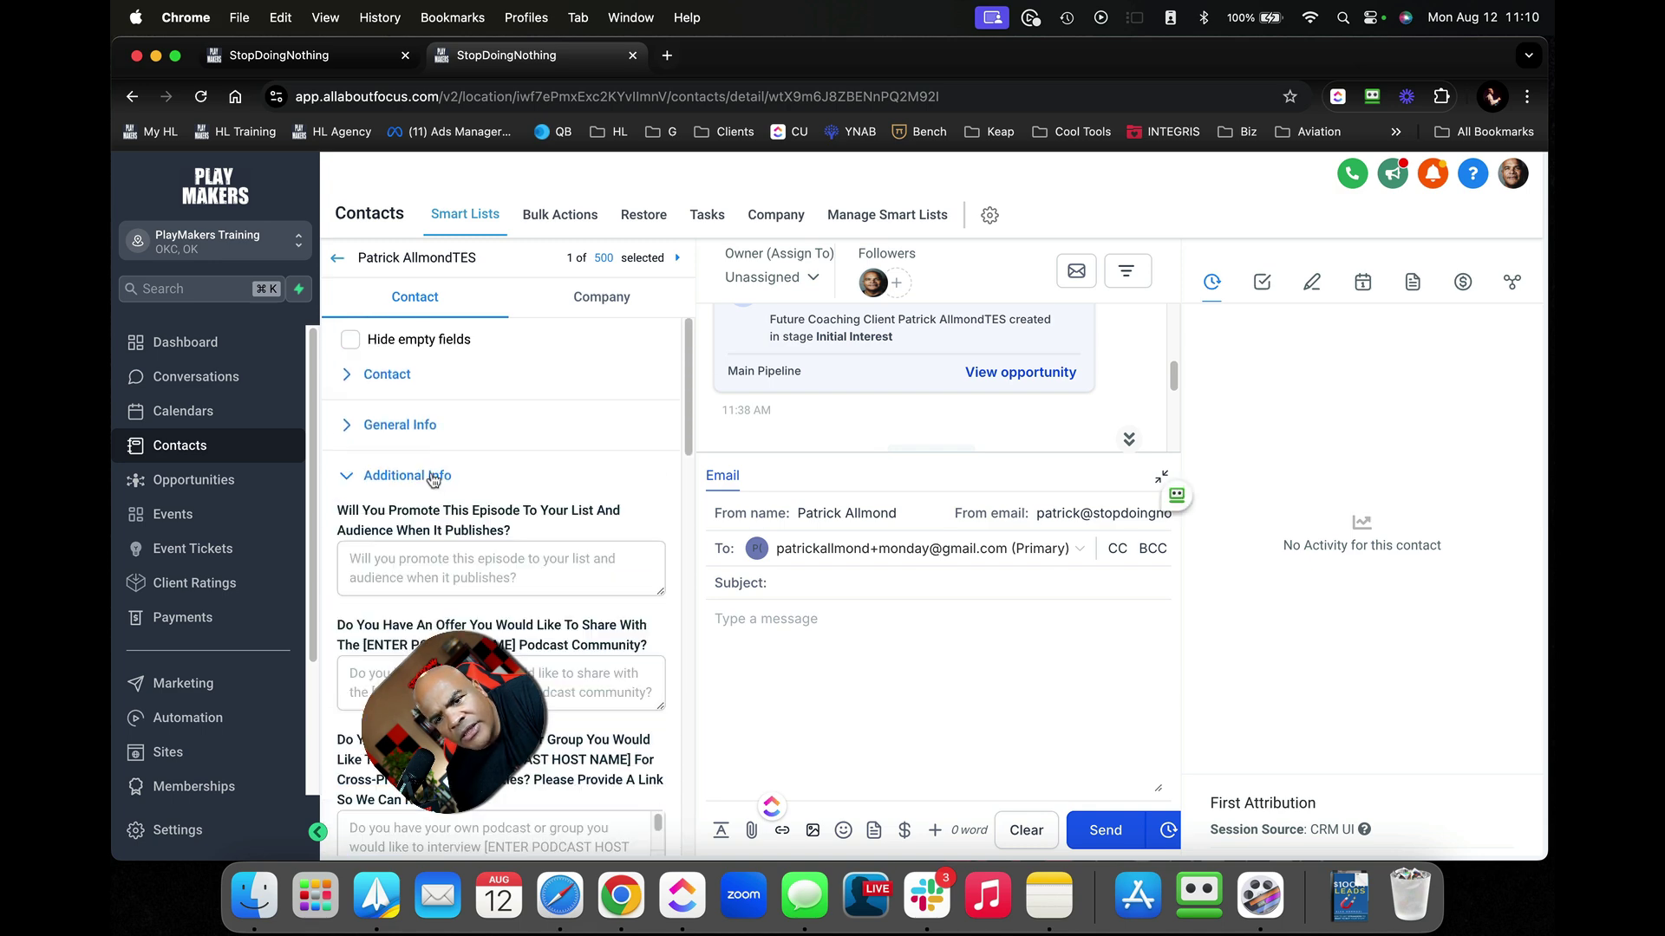
pyautogui.scroll(-5, 434, 480)
pyautogui.scroll(5, 431, 498)
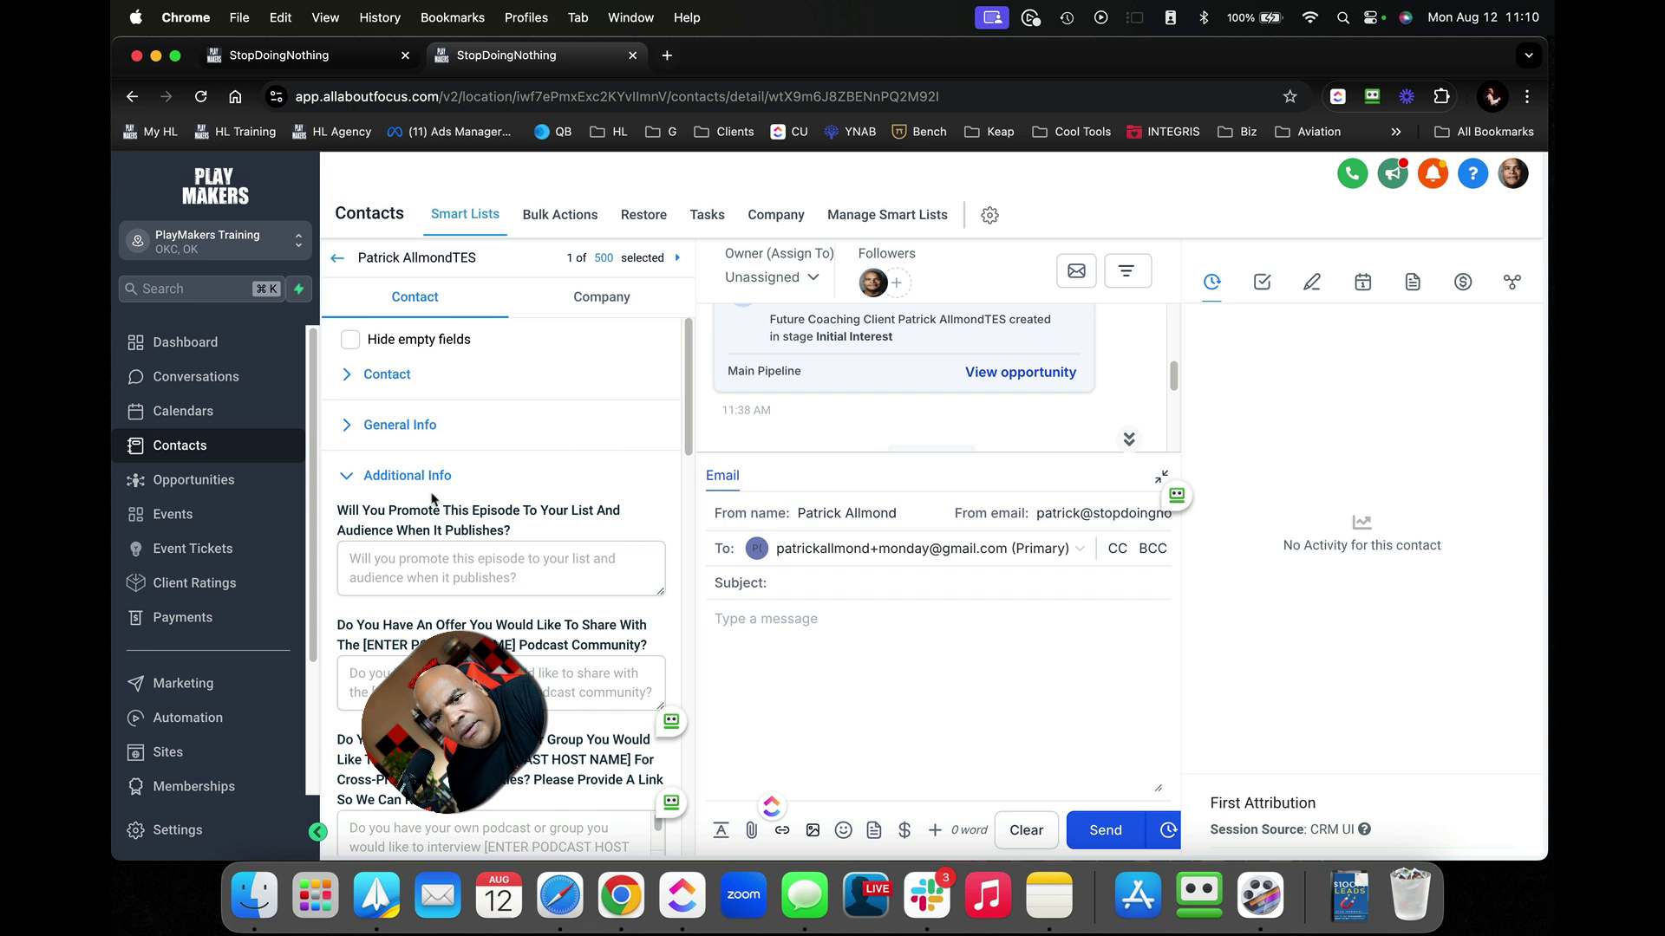
pyautogui.click(427, 476)
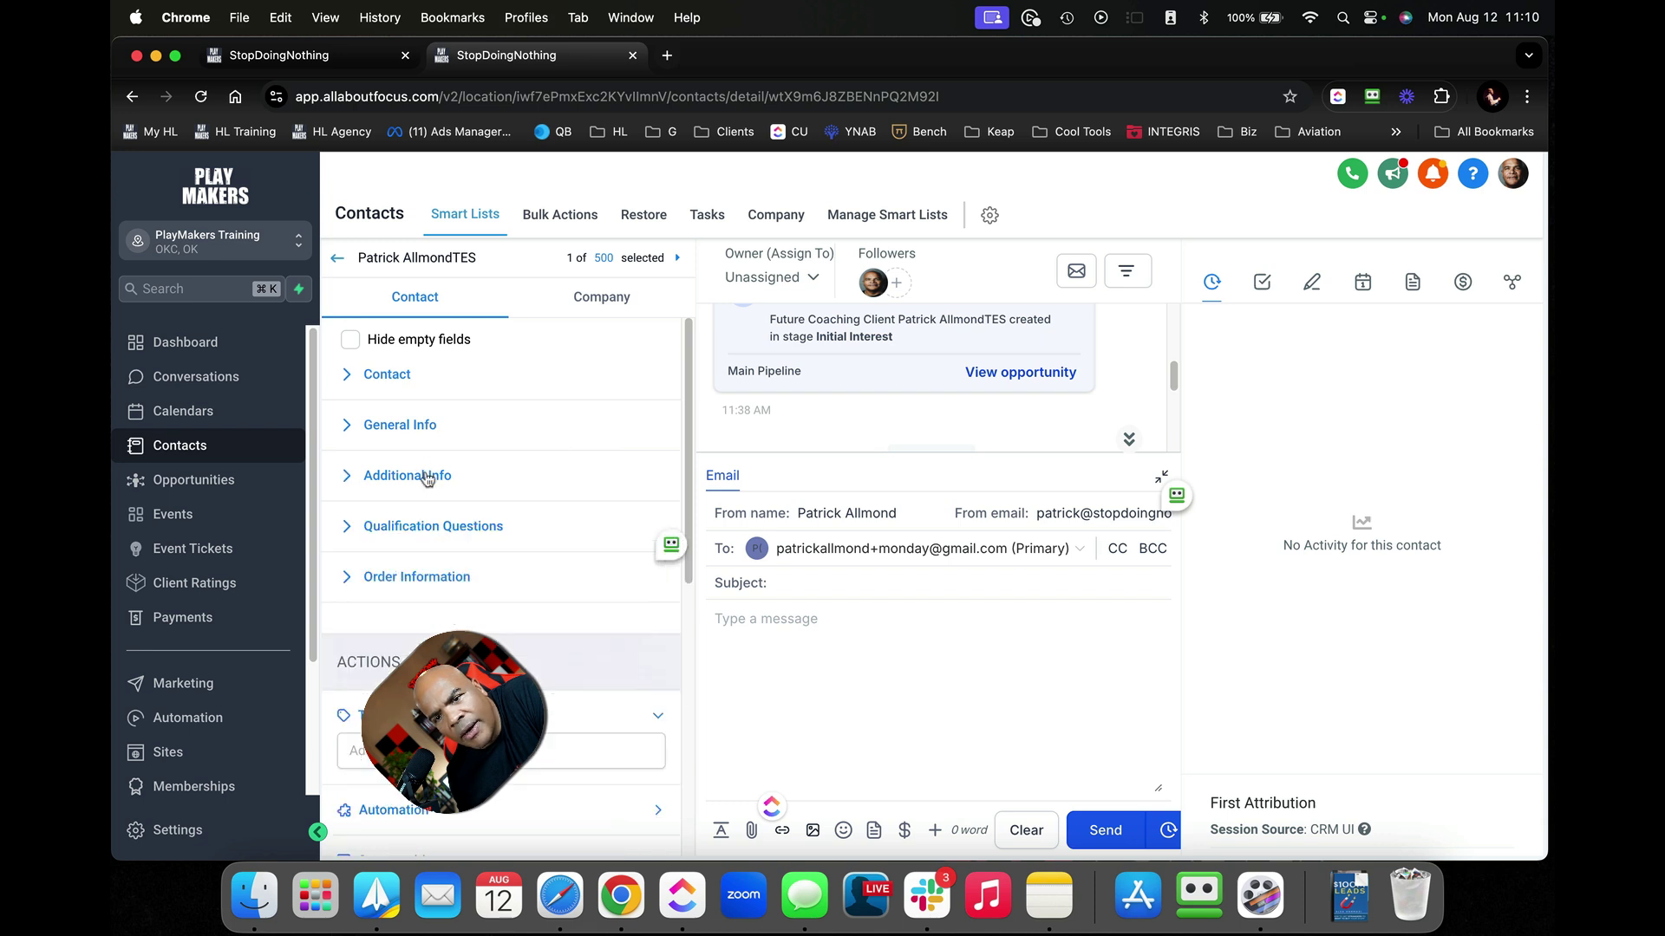
pyautogui.click(422, 435)
pyautogui.scroll(-8, 425, 442)
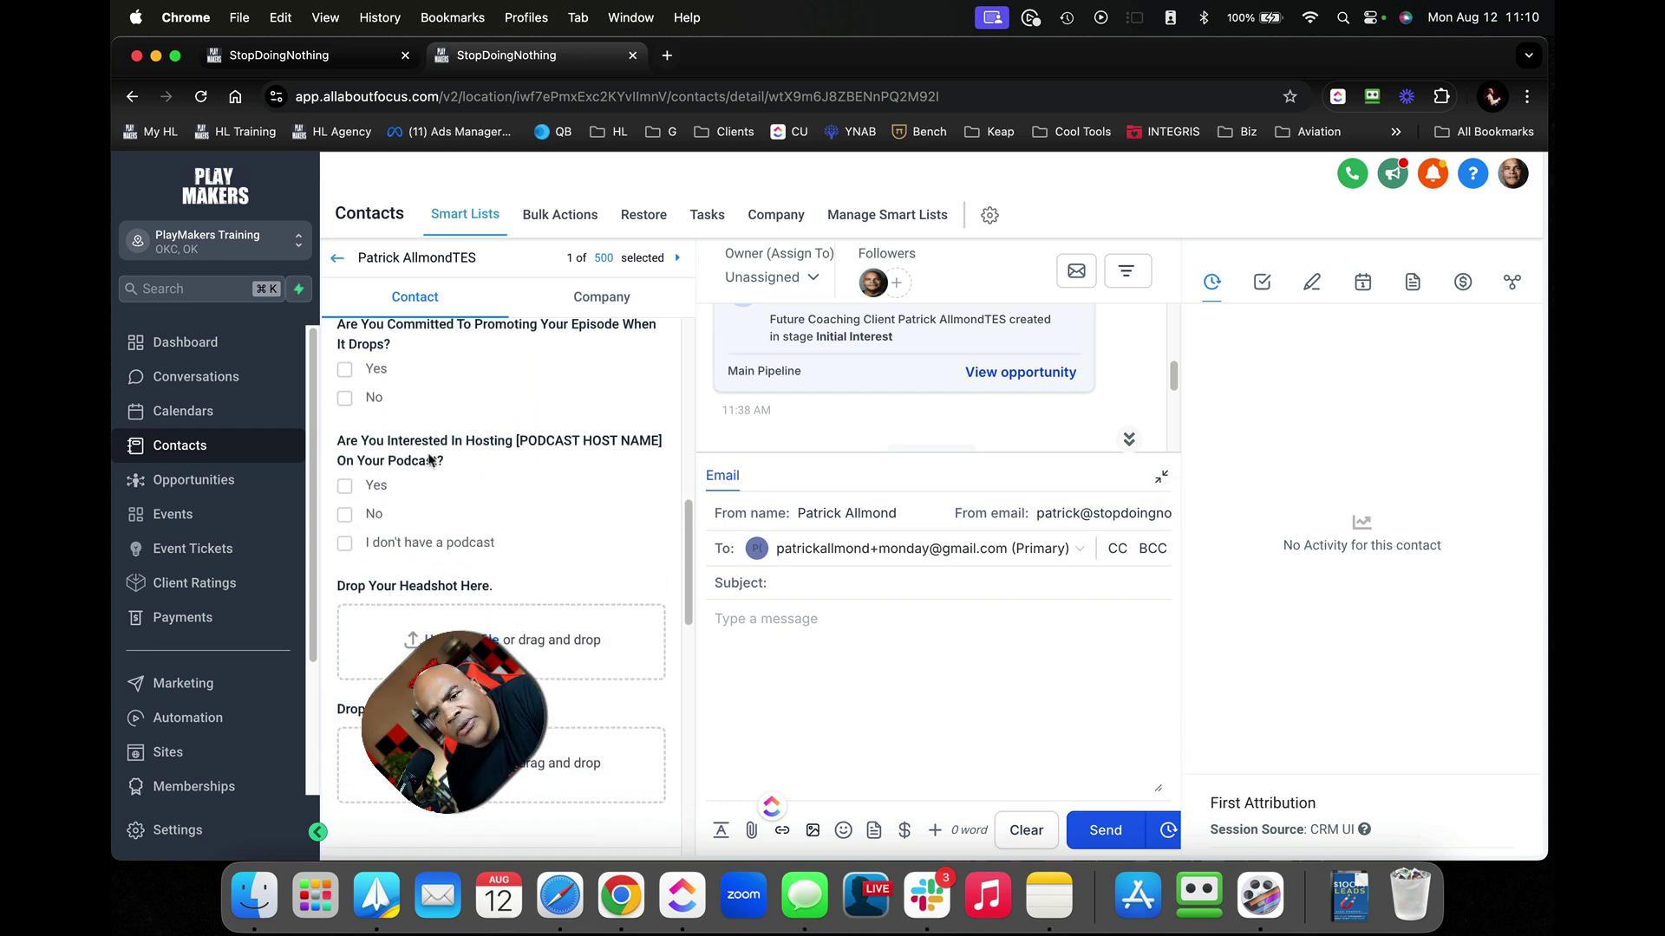
pyautogui.scroll(10, 429, 459)
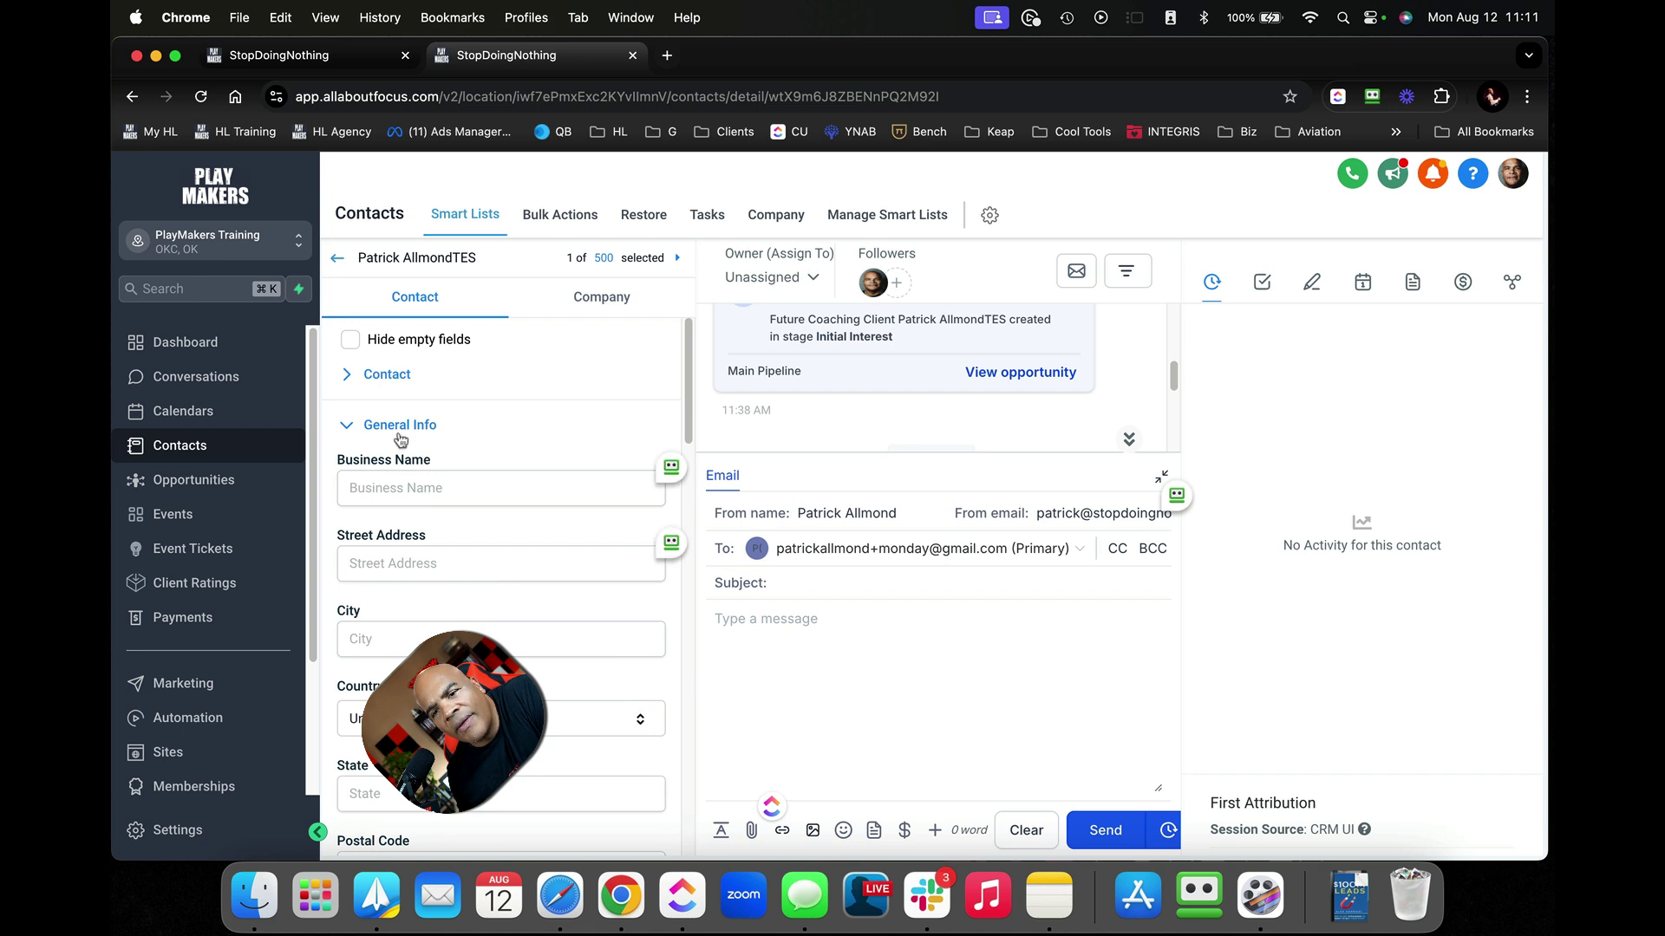
pyautogui.click(401, 434)
pyautogui.click(397, 374)
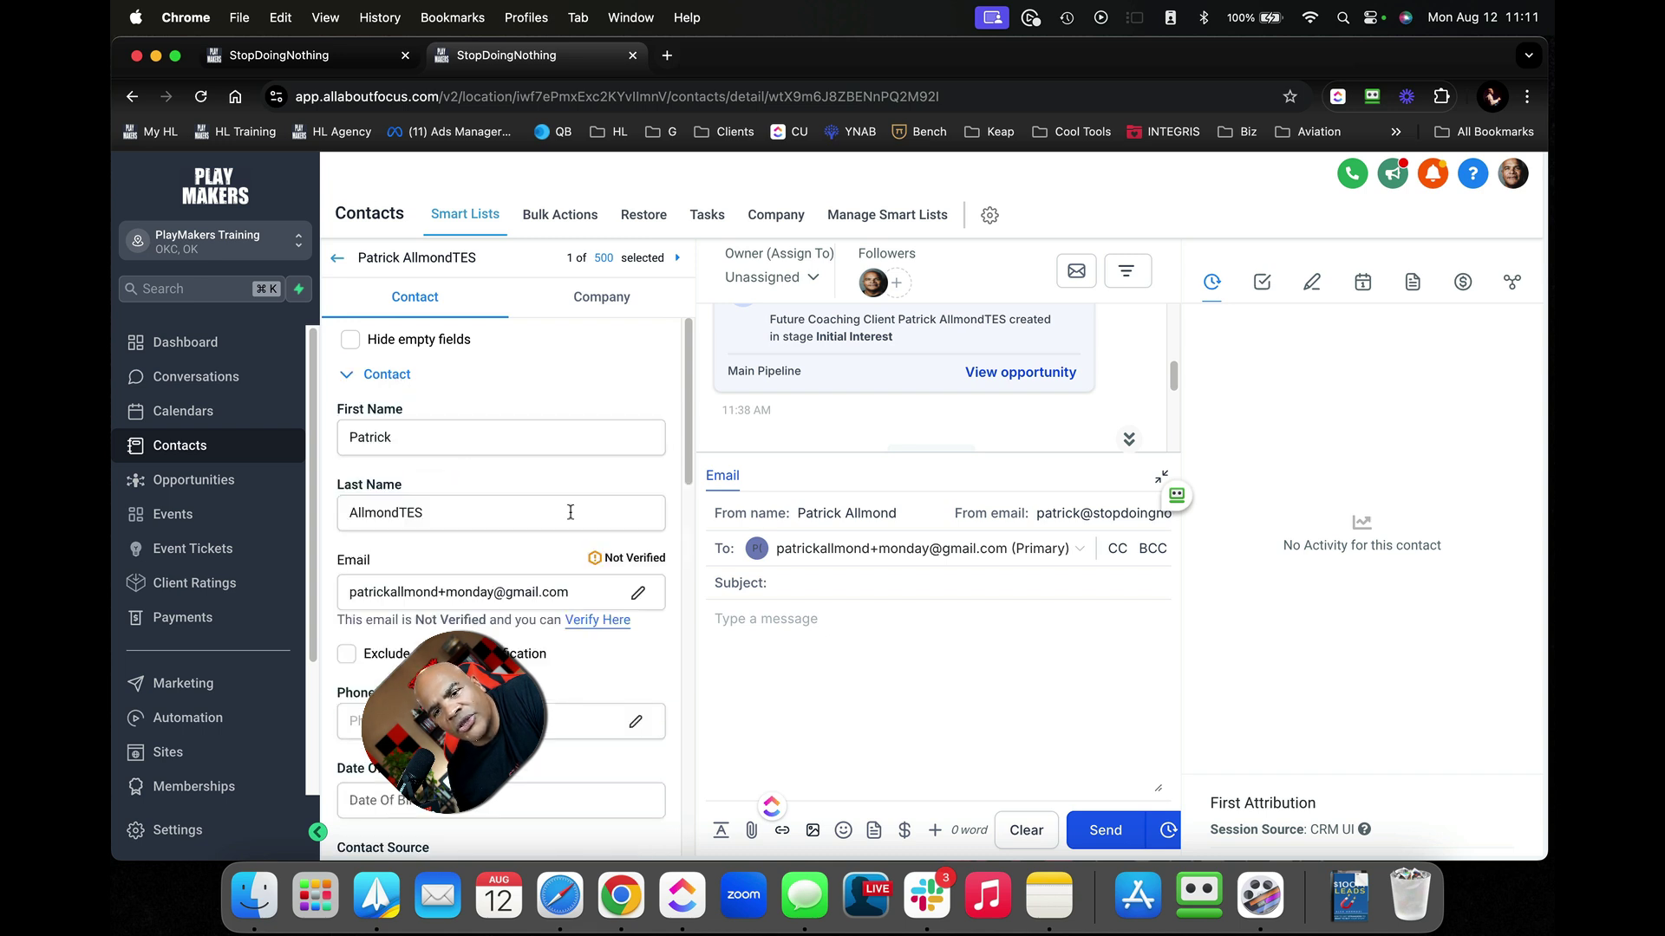
pyautogui.scroll(-10, 569, 659)
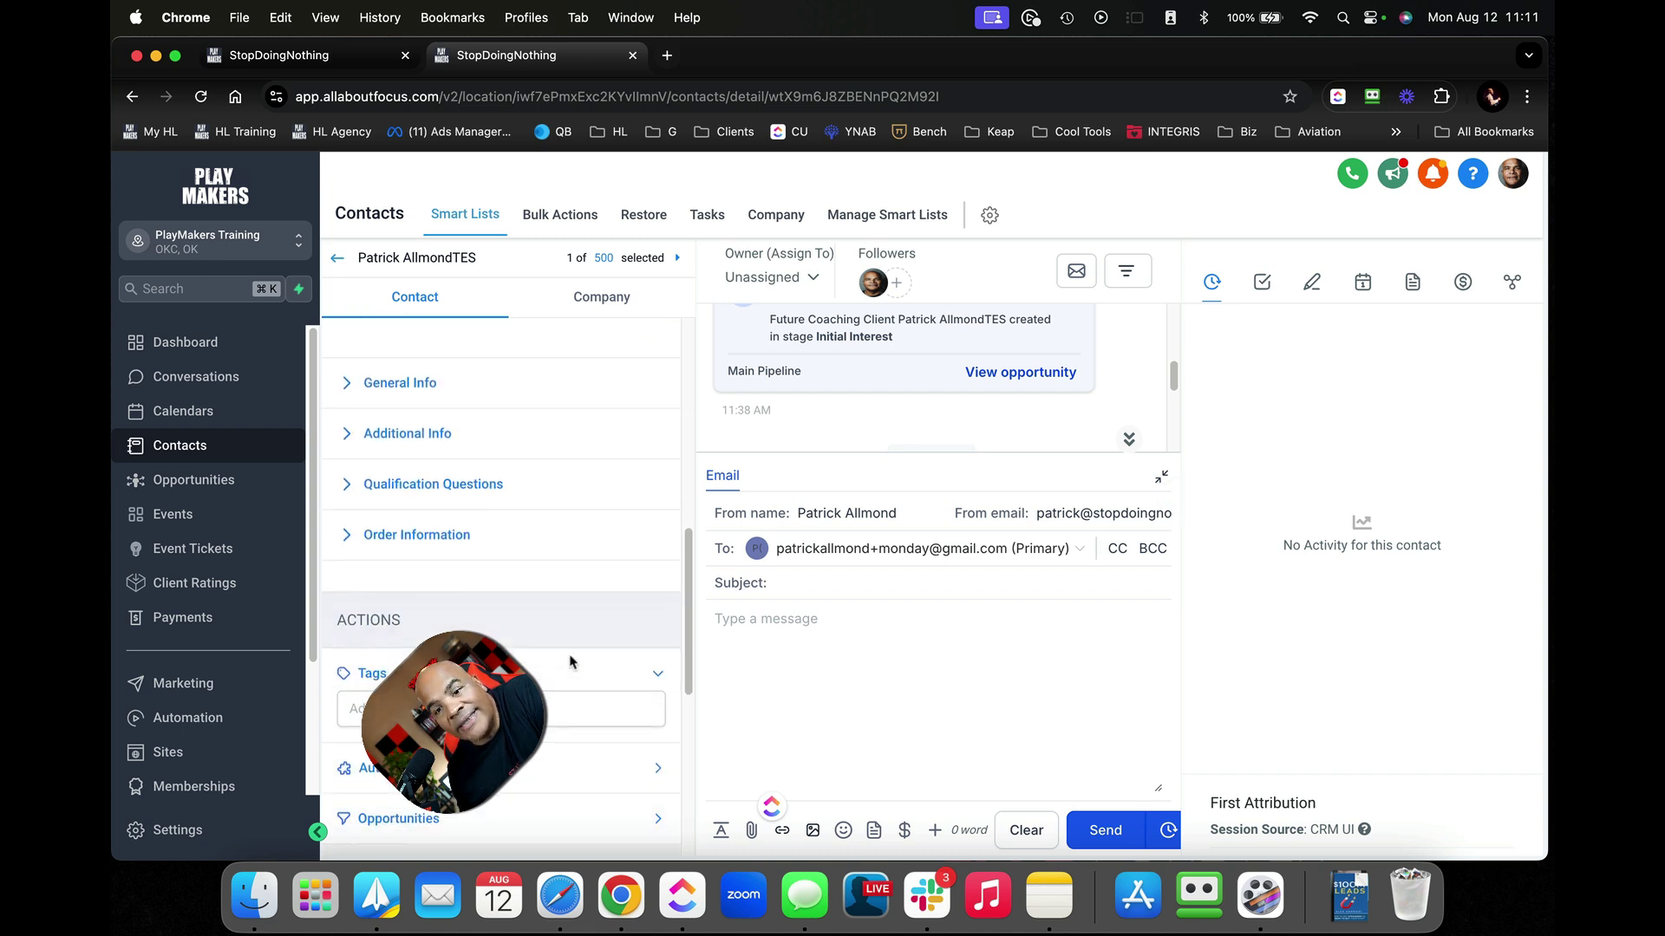
pyautogui.scroll(-6, 570, 661)
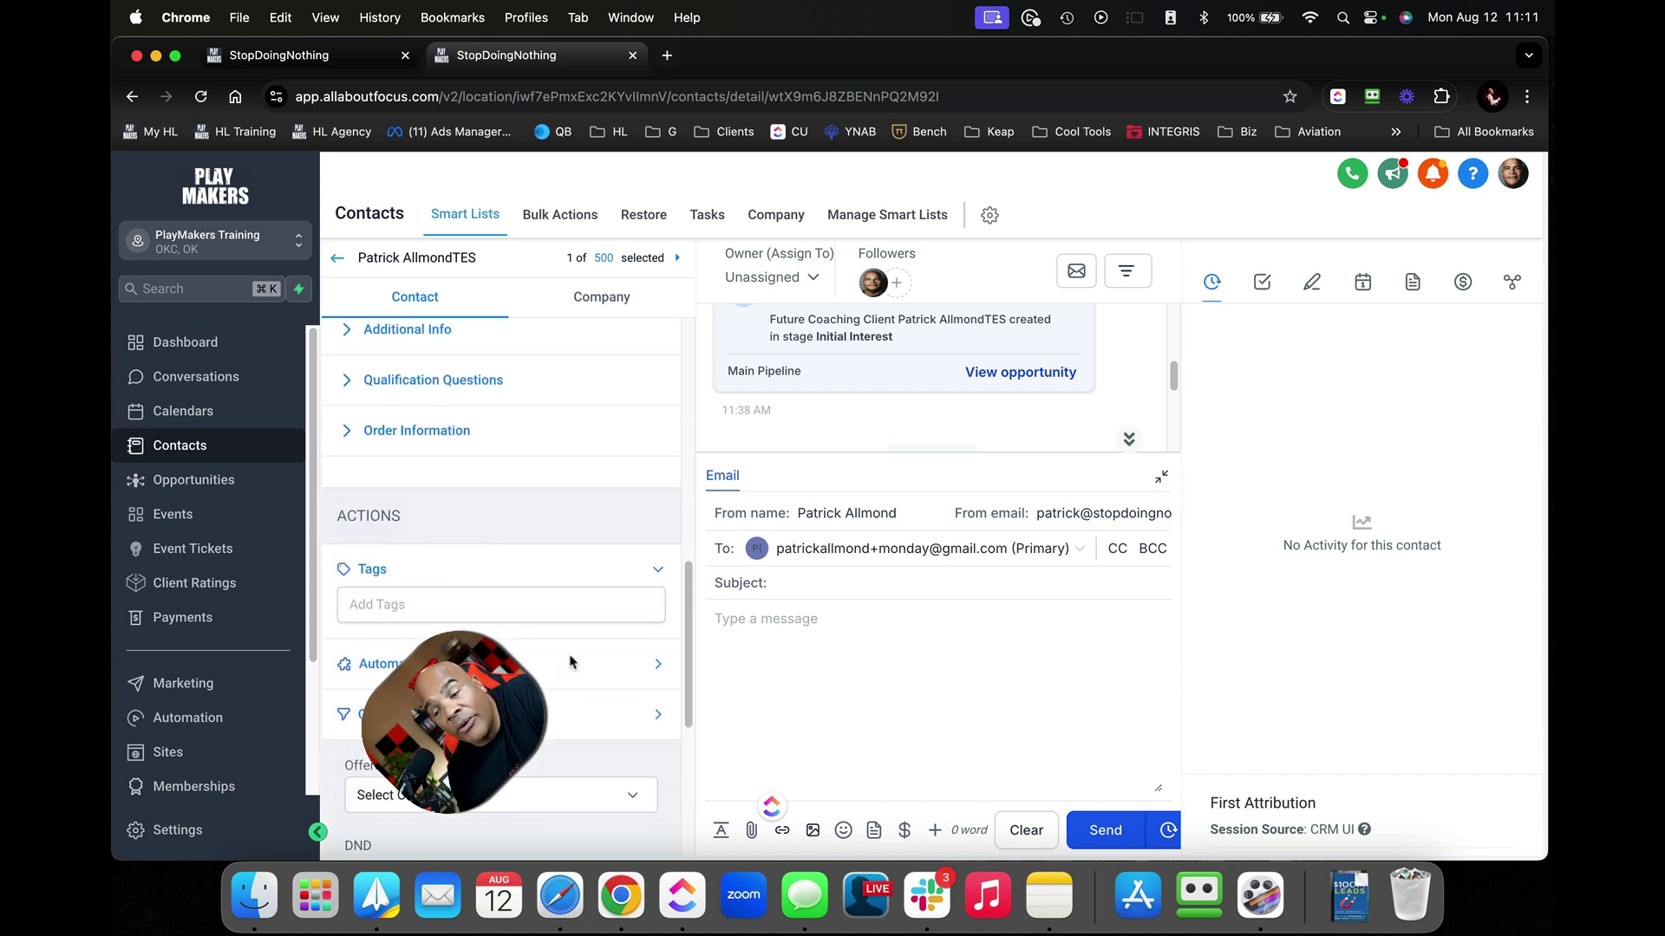
# Link event ticket 234234324t to the contact under Related Objects and save
pyautogui.click(1511, 279)
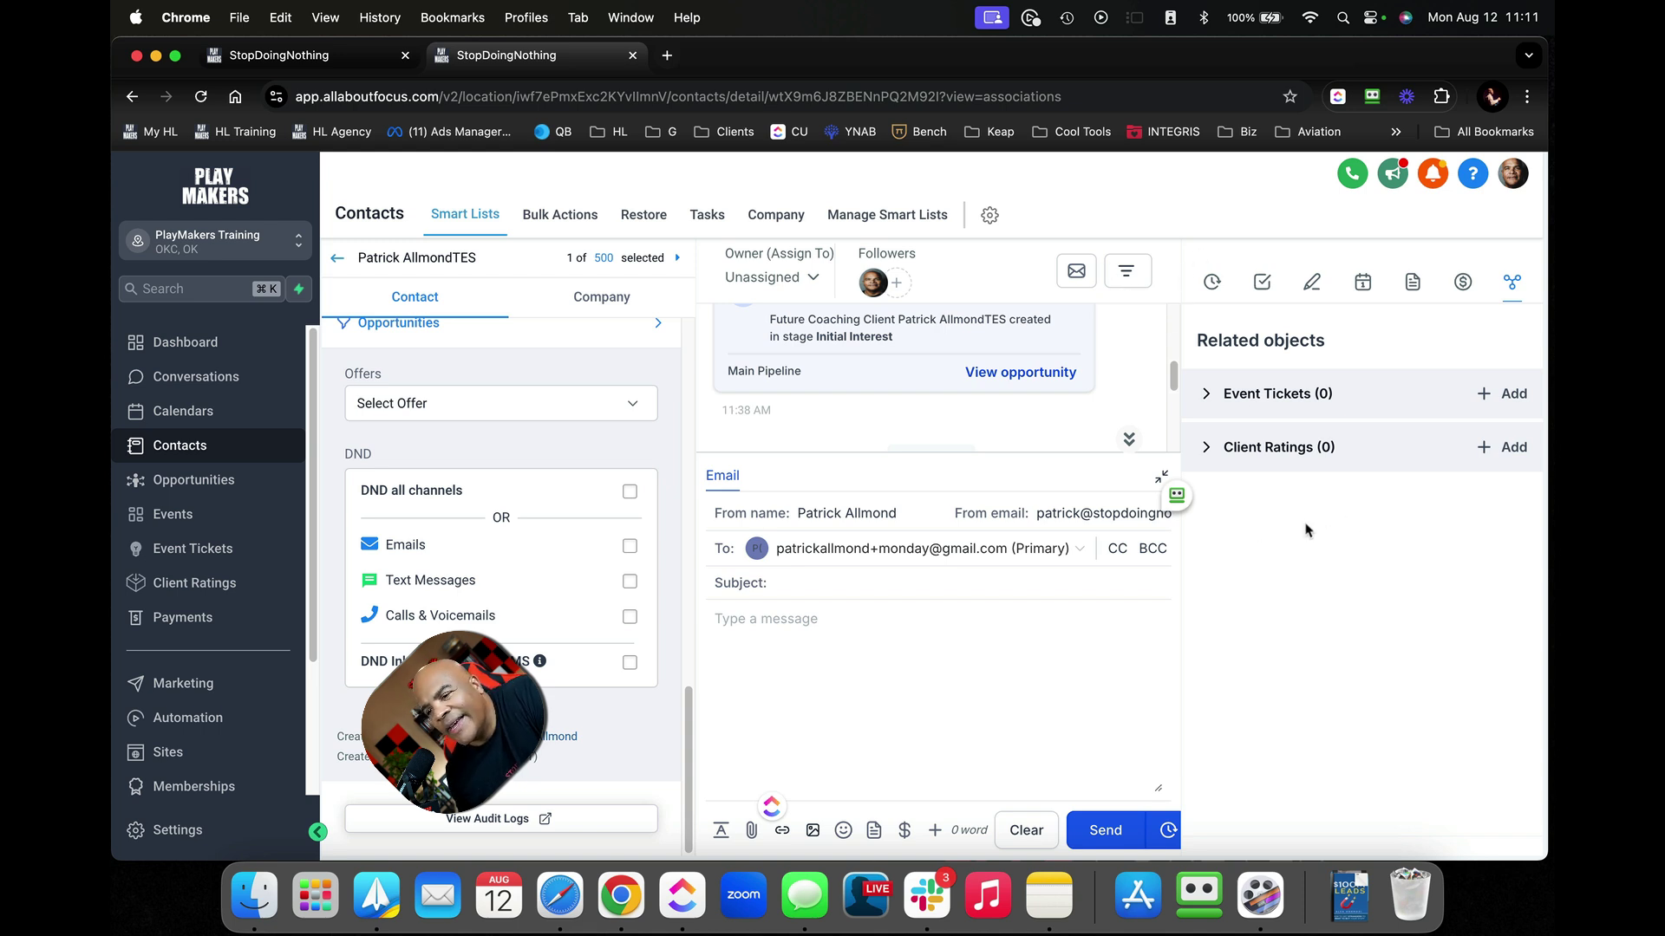
pyautogui.click(1207, 395)
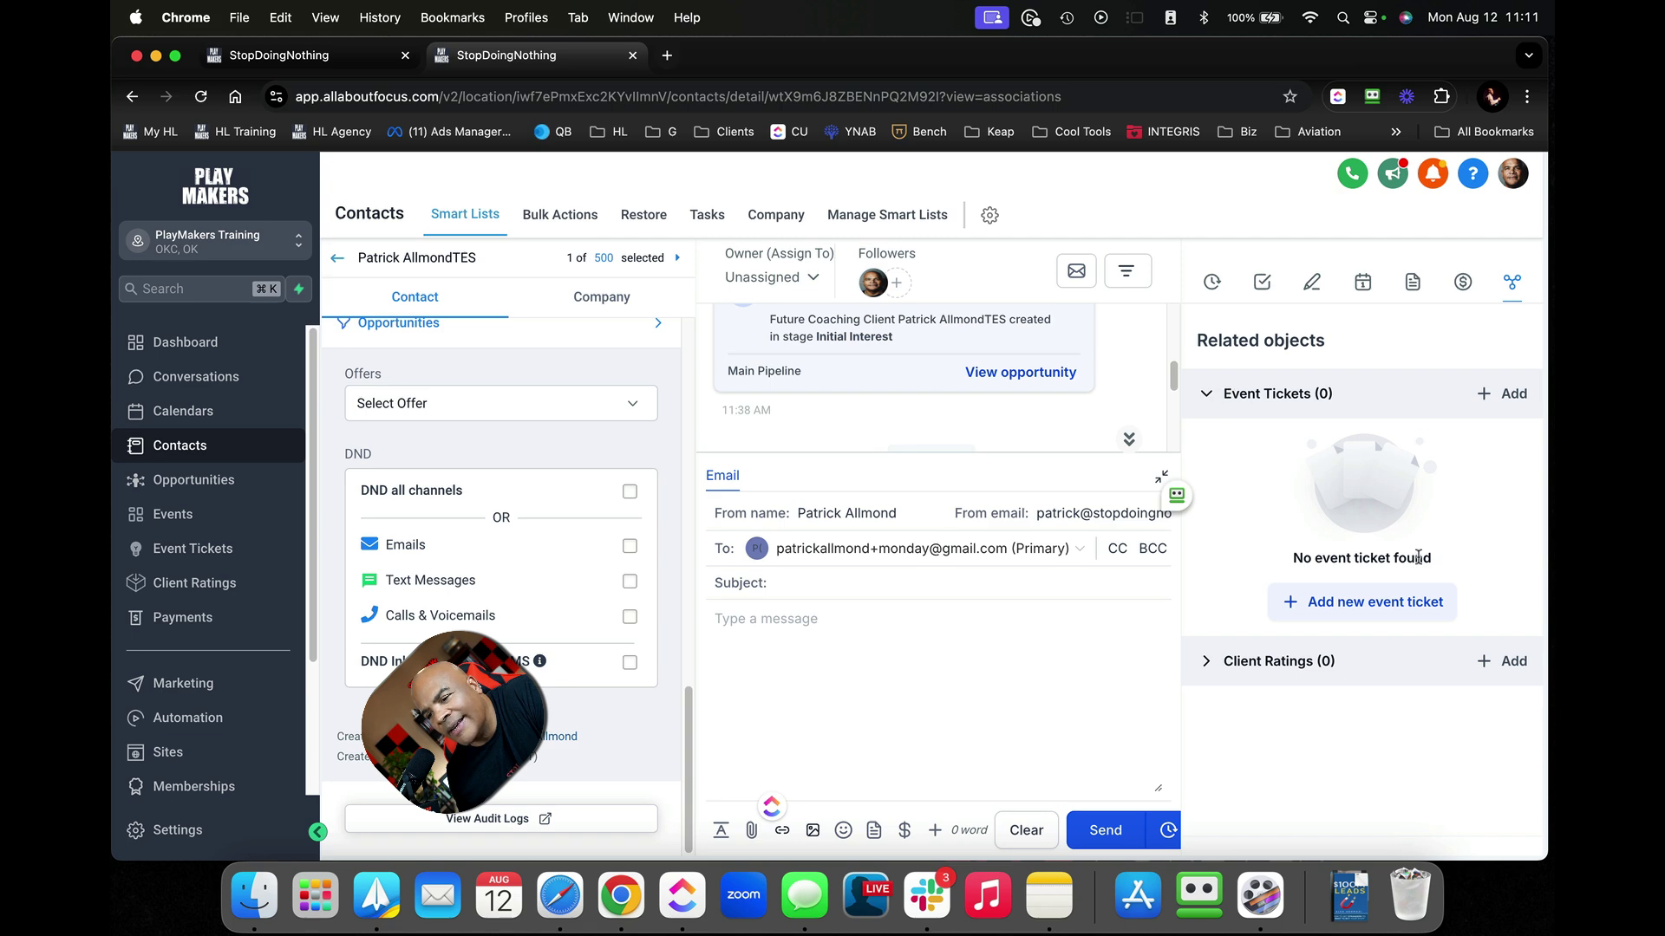
pyautogui.click(1396, 600)
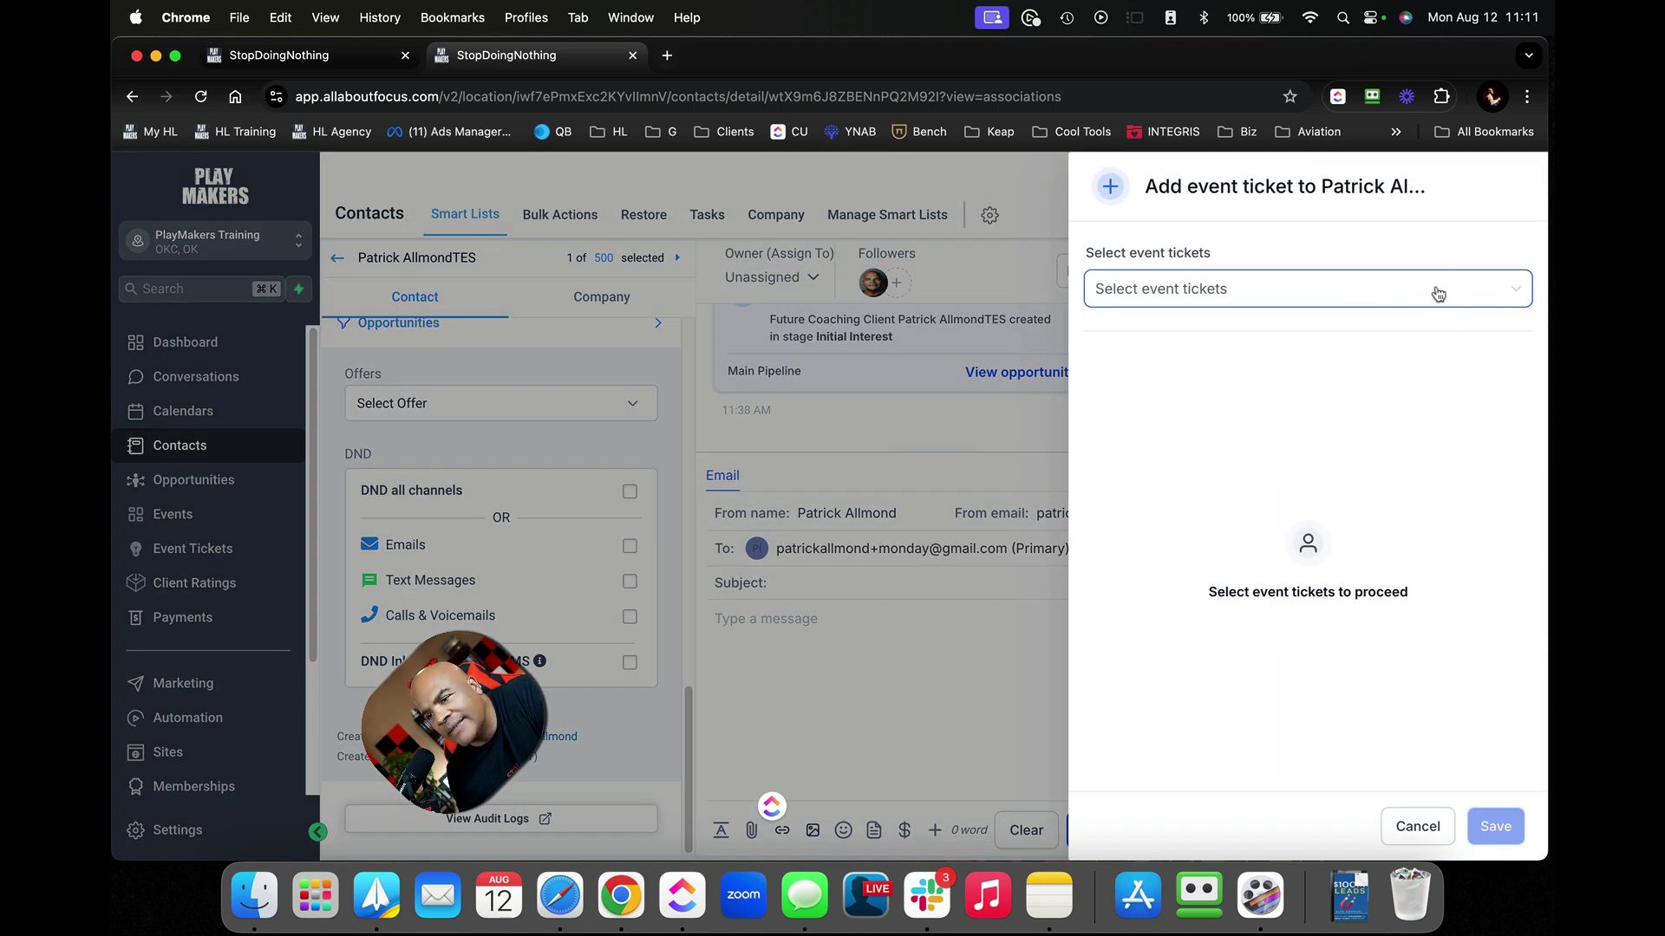
pyautogui.click(1518, 297)
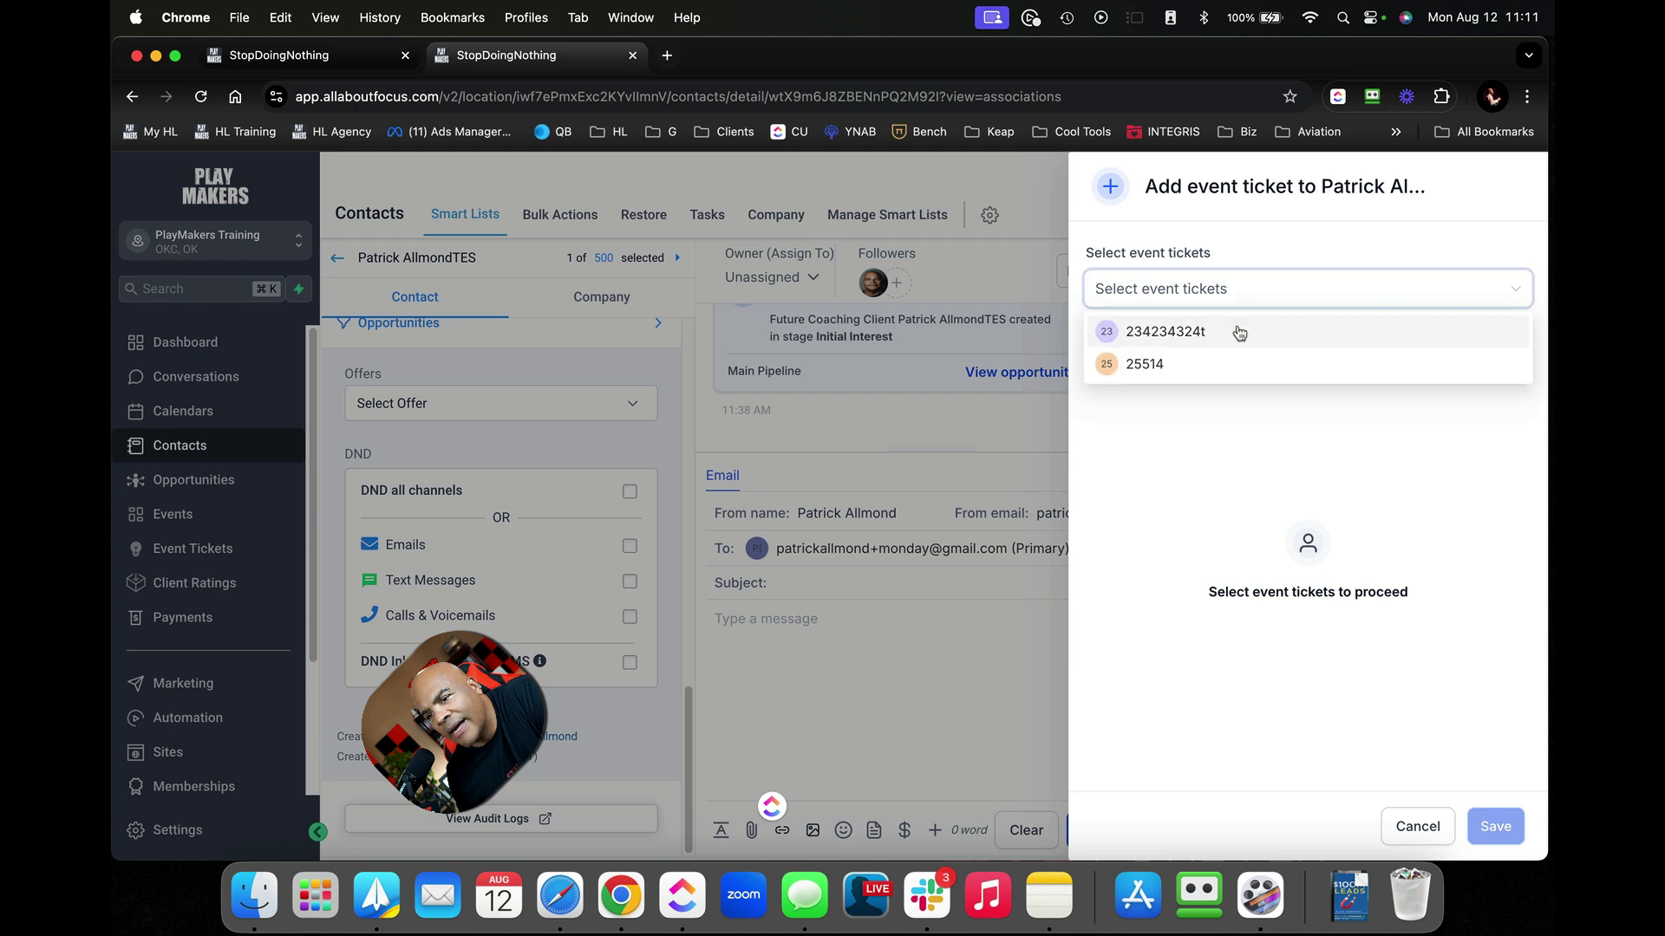
pyautogui.click(1214, 335)
pyautogui.click(1320, 485)
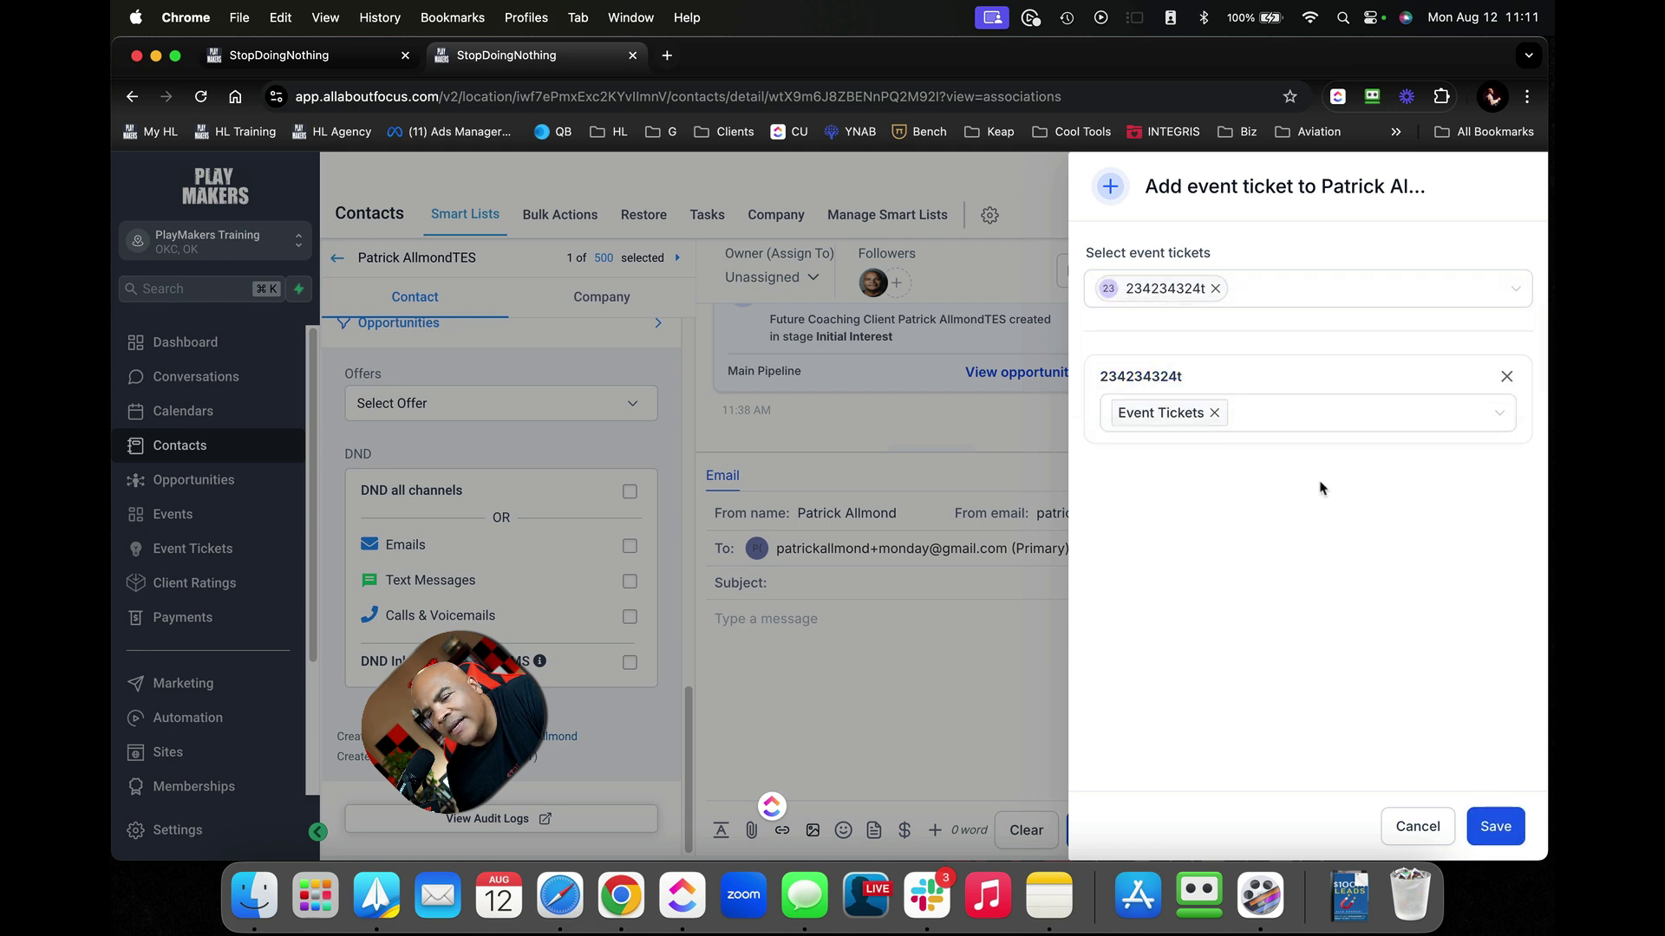
pyautogui.click(1495, 828)
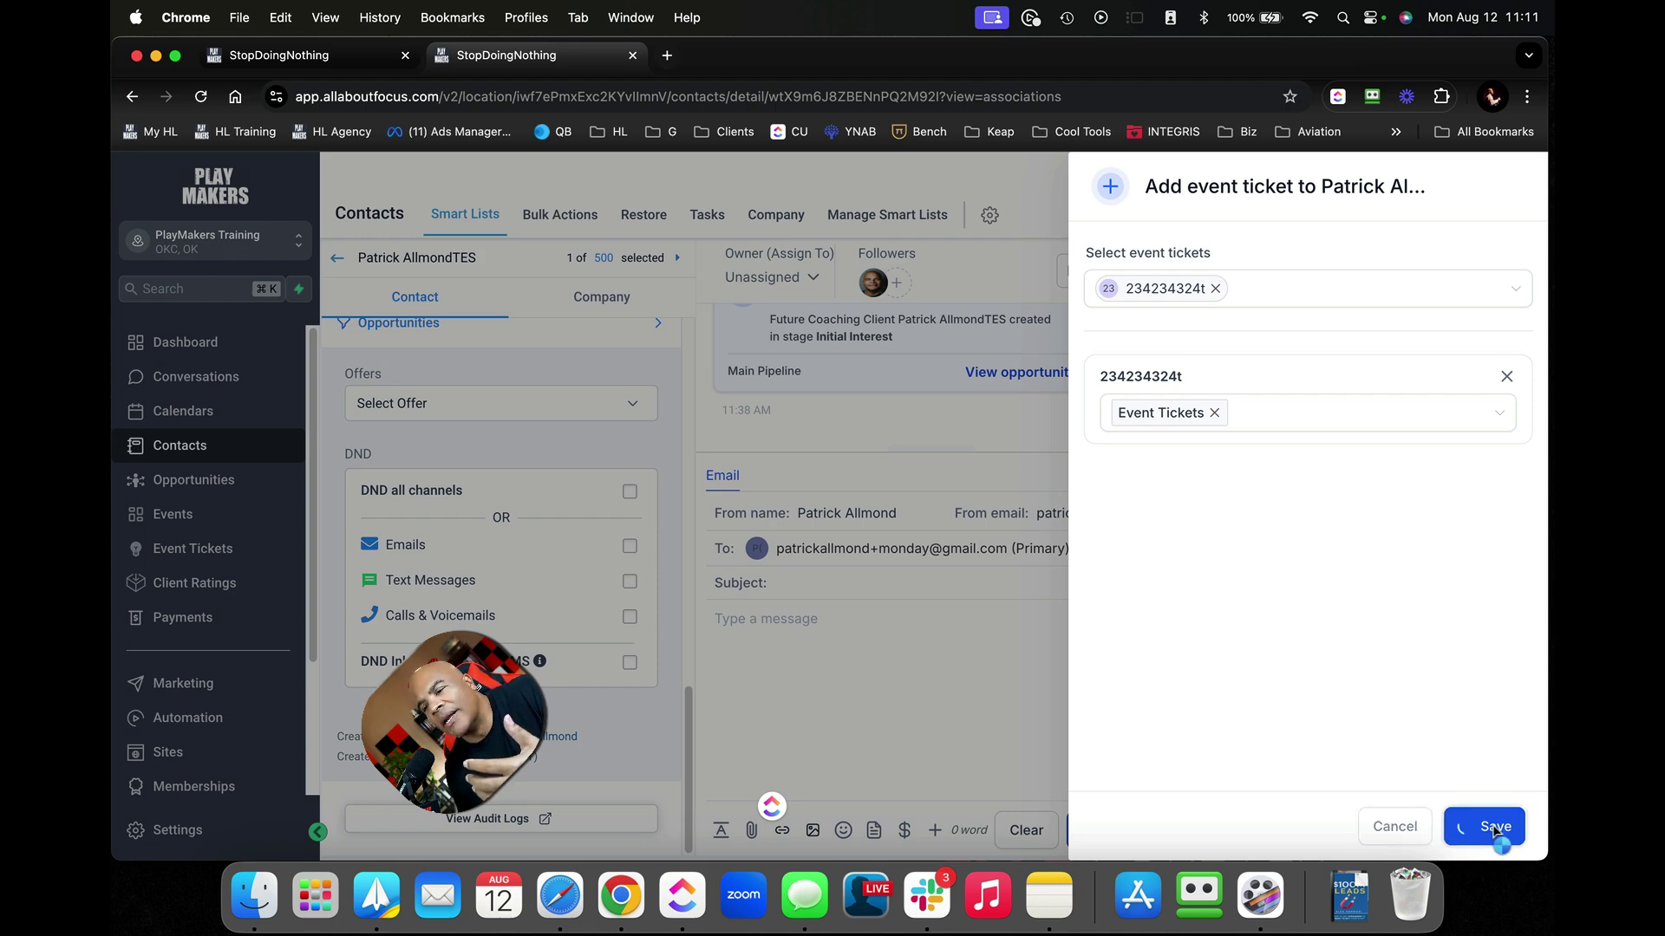